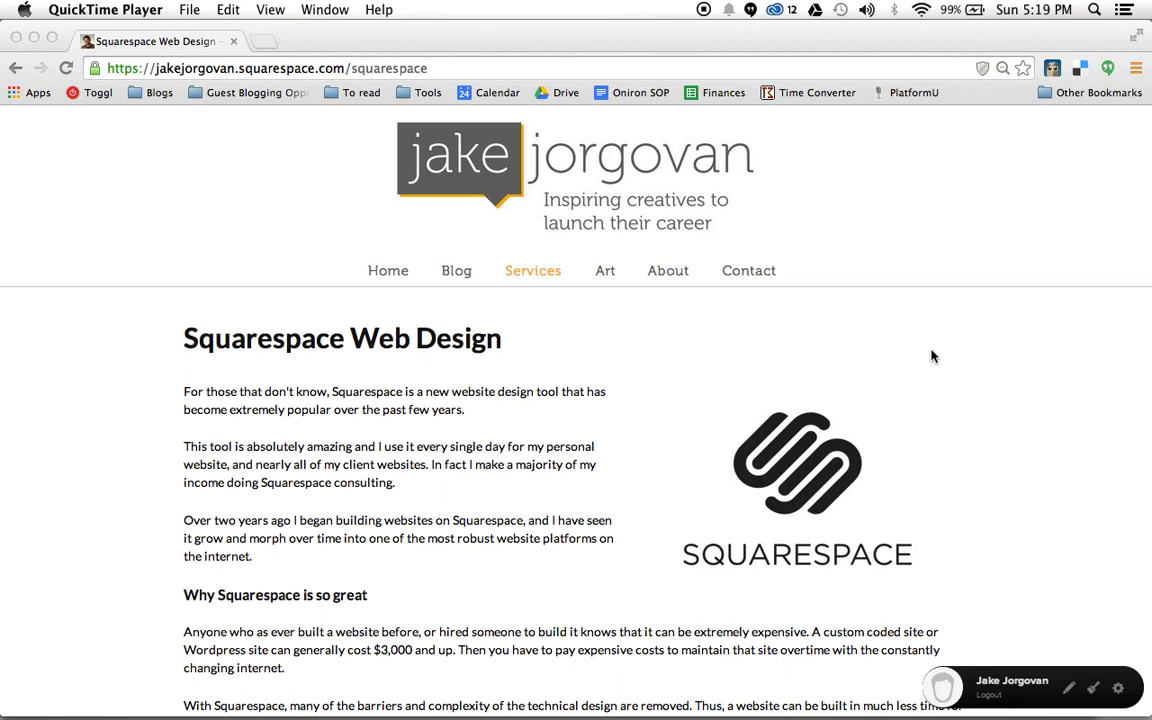
- Open the Style editor and try wider and narrower Site Width values, ending at 970px
click(978, 372)
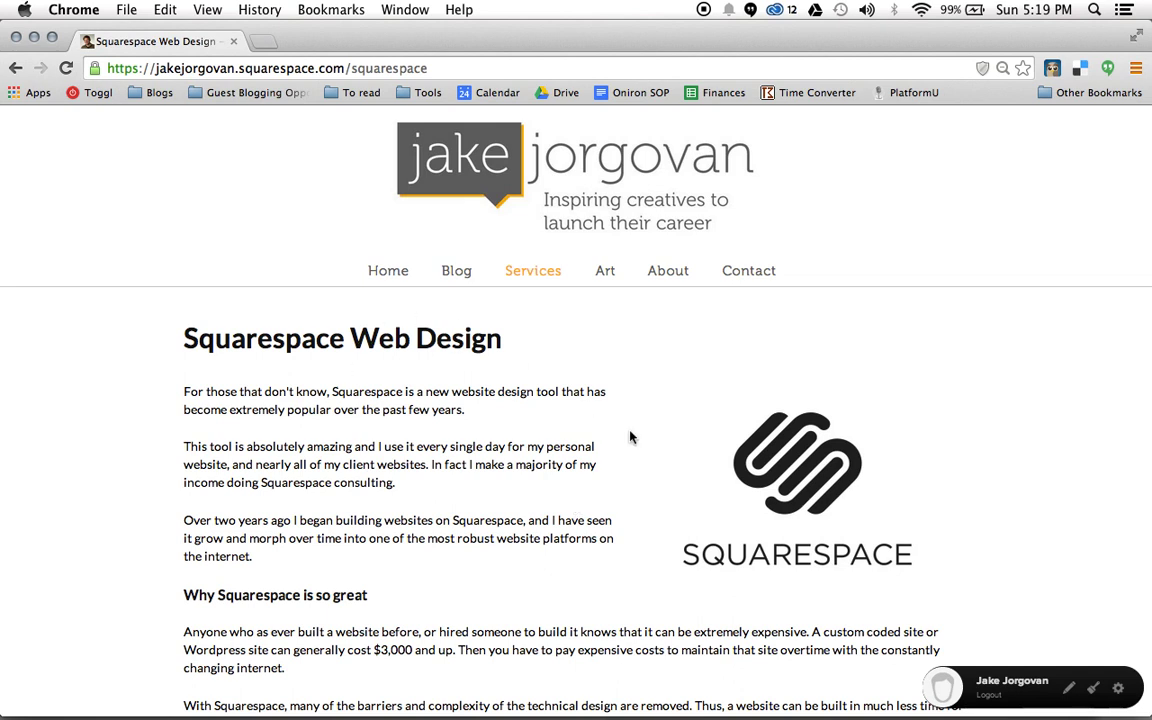
click(1094, 697)
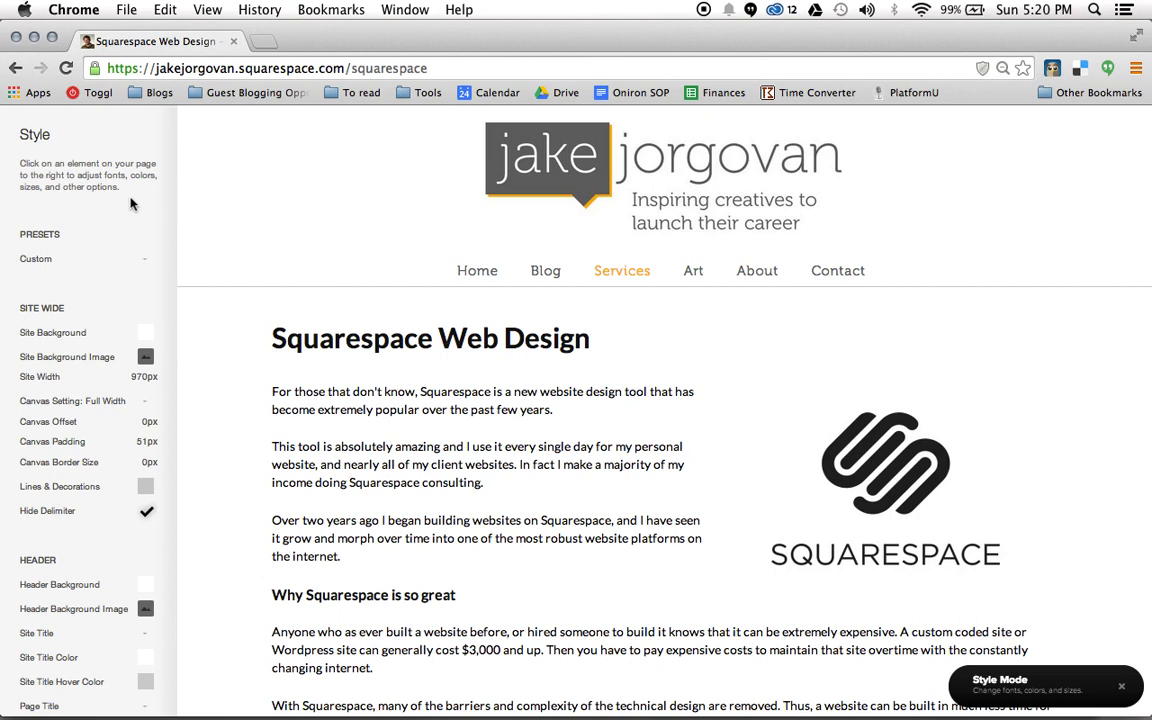
scroll(131, 204, down, 3)
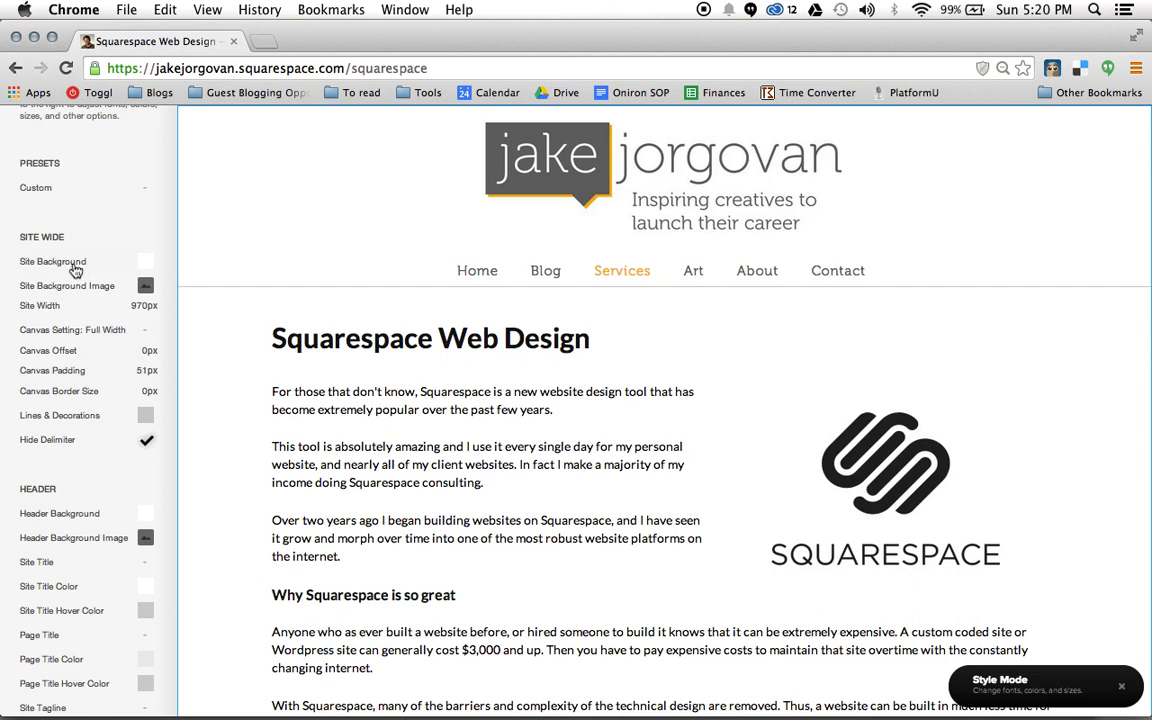
mouse_move(60, 285)
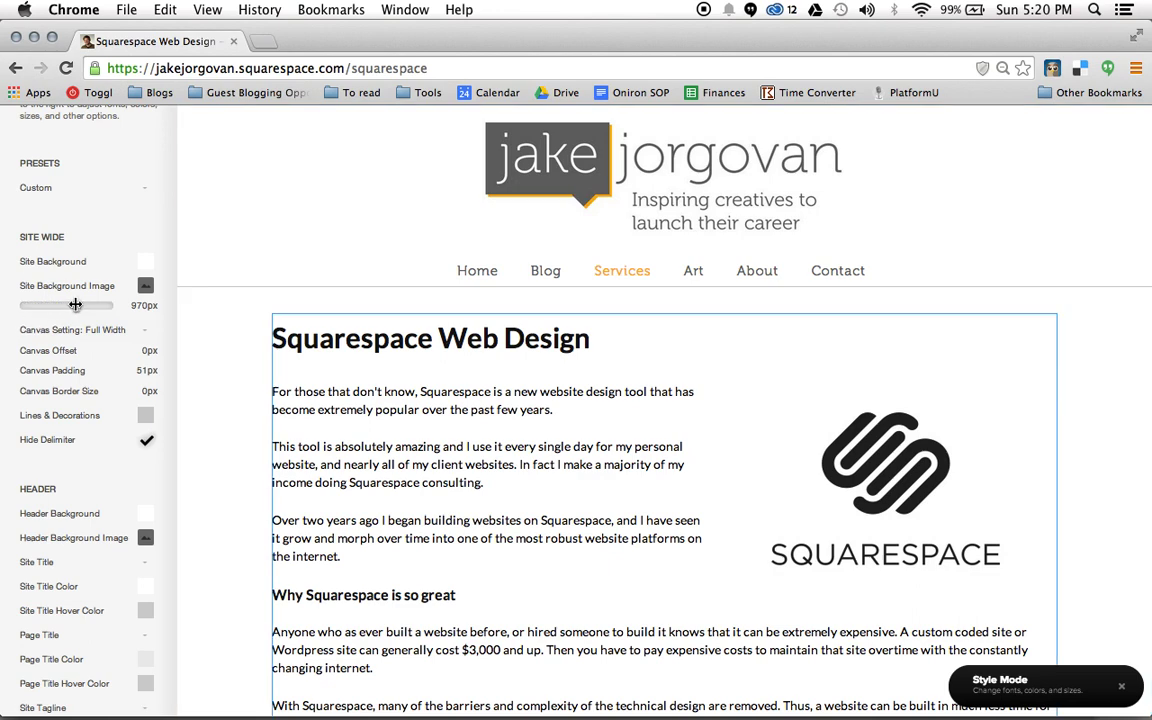
mouse_move(75, 304)
mouse_down()
mouse_move(95, 303)
mouse_move(51, 301)
mouse_move(76, 301)
mouse_up()
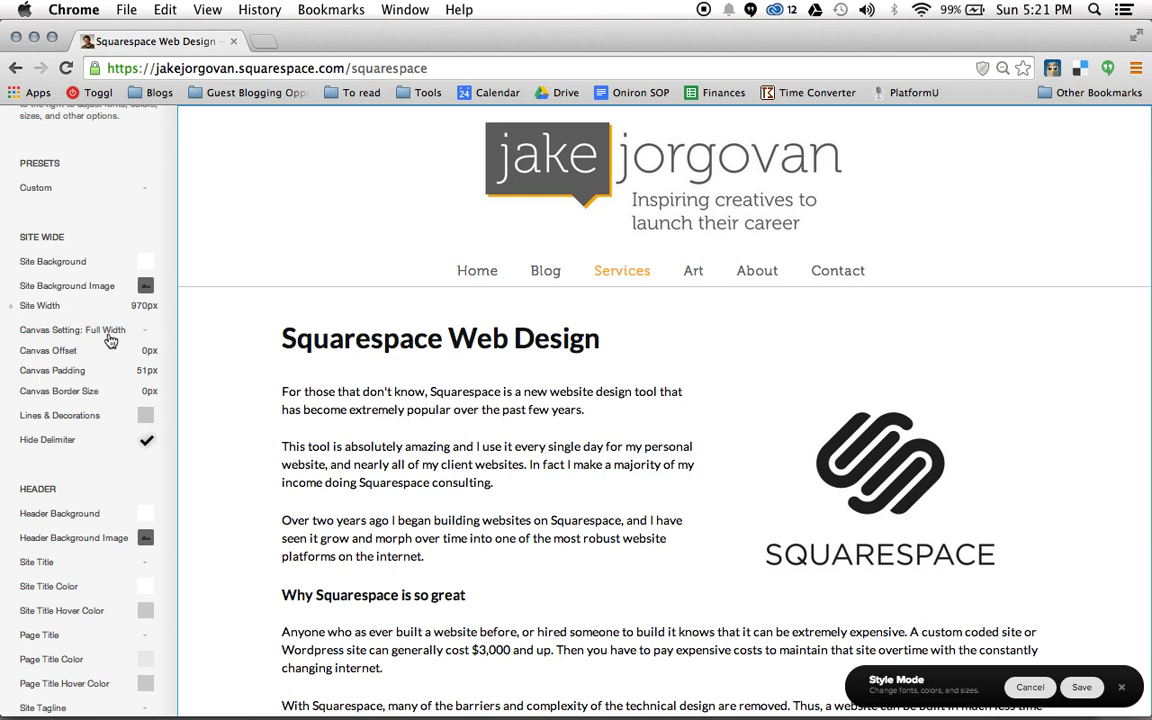
- Switch the Canvas Setting to Site Width, then back to Full Width
click(143, 334)
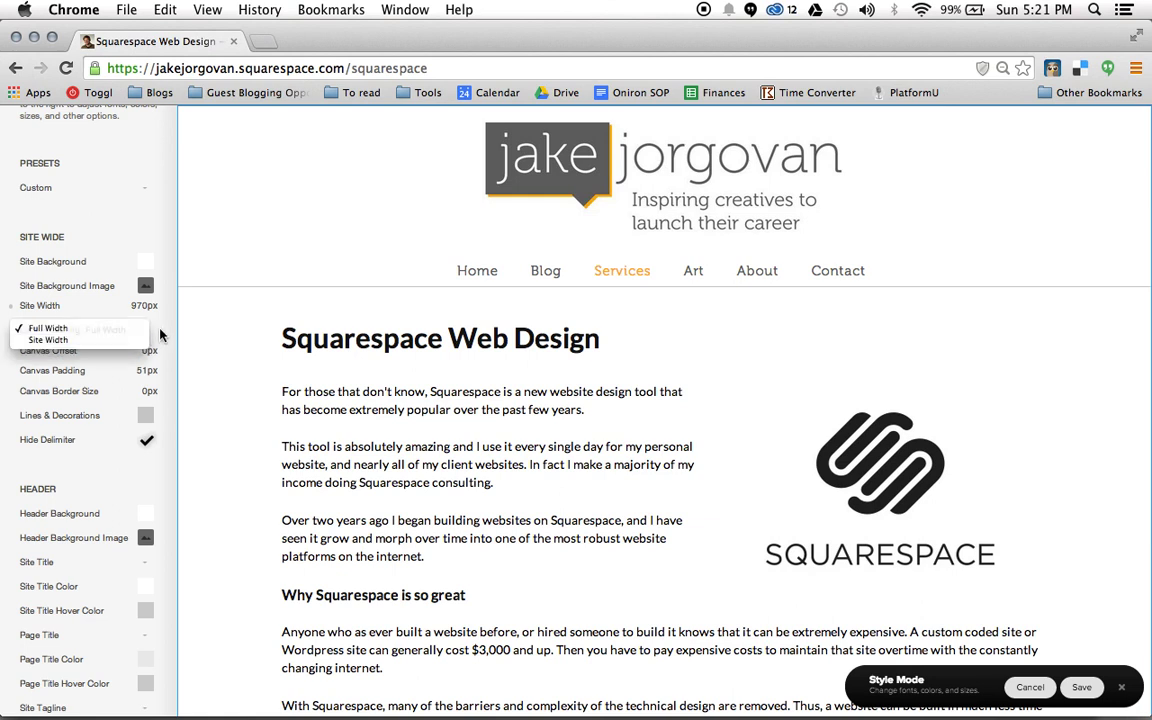
click(143, 328)
click(146, 336)
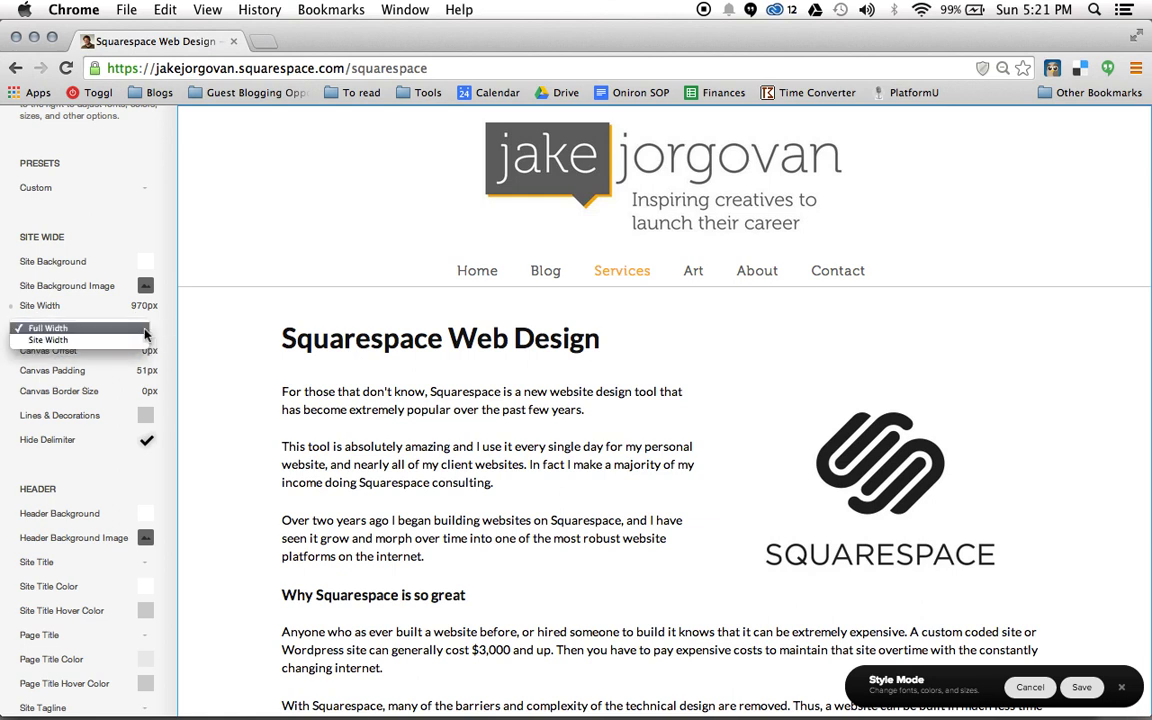
click(141, 340)
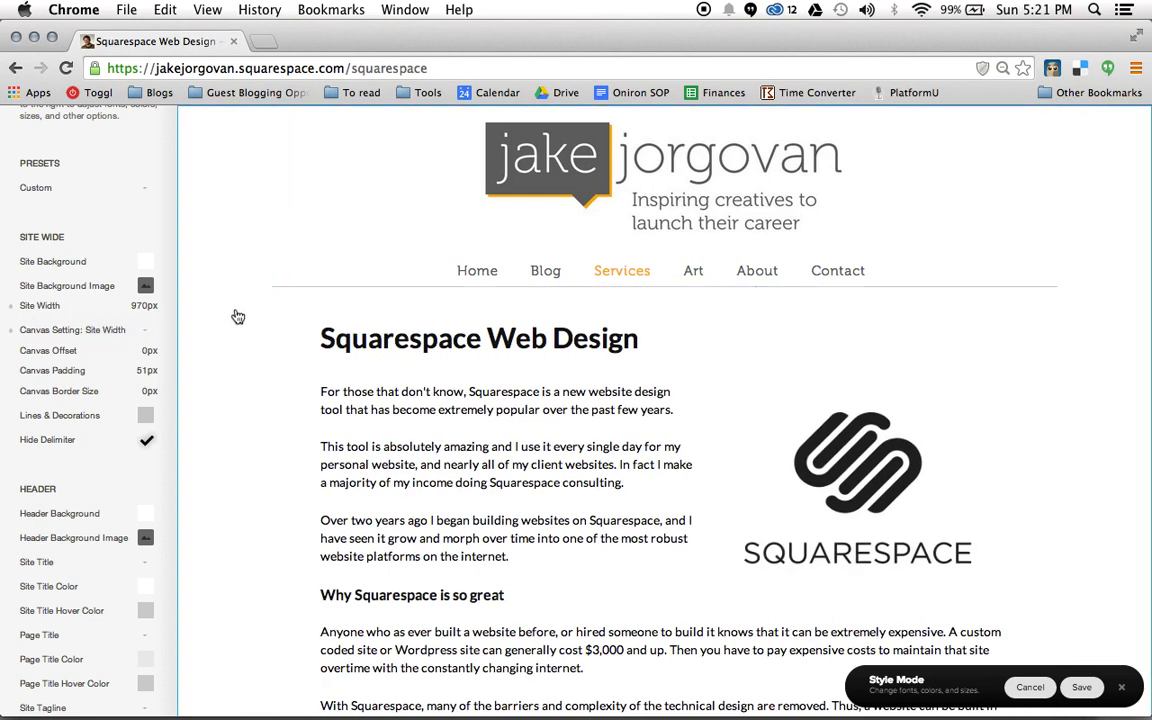
click(107, 327)
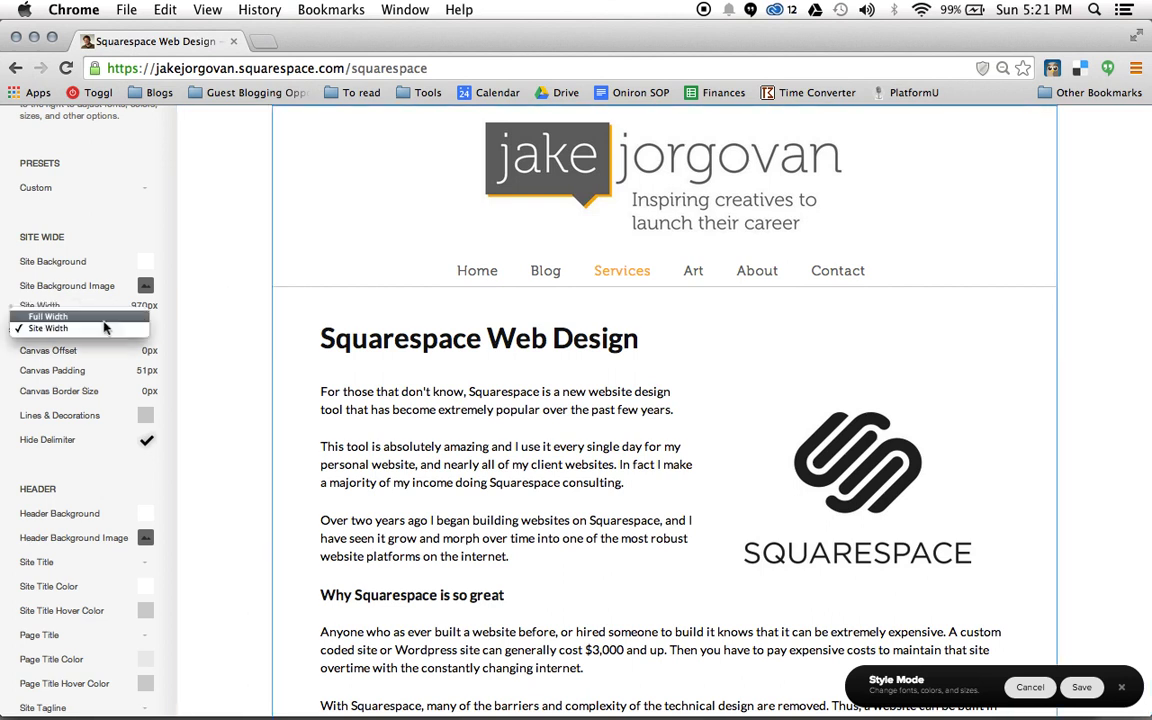
click(104, 318)
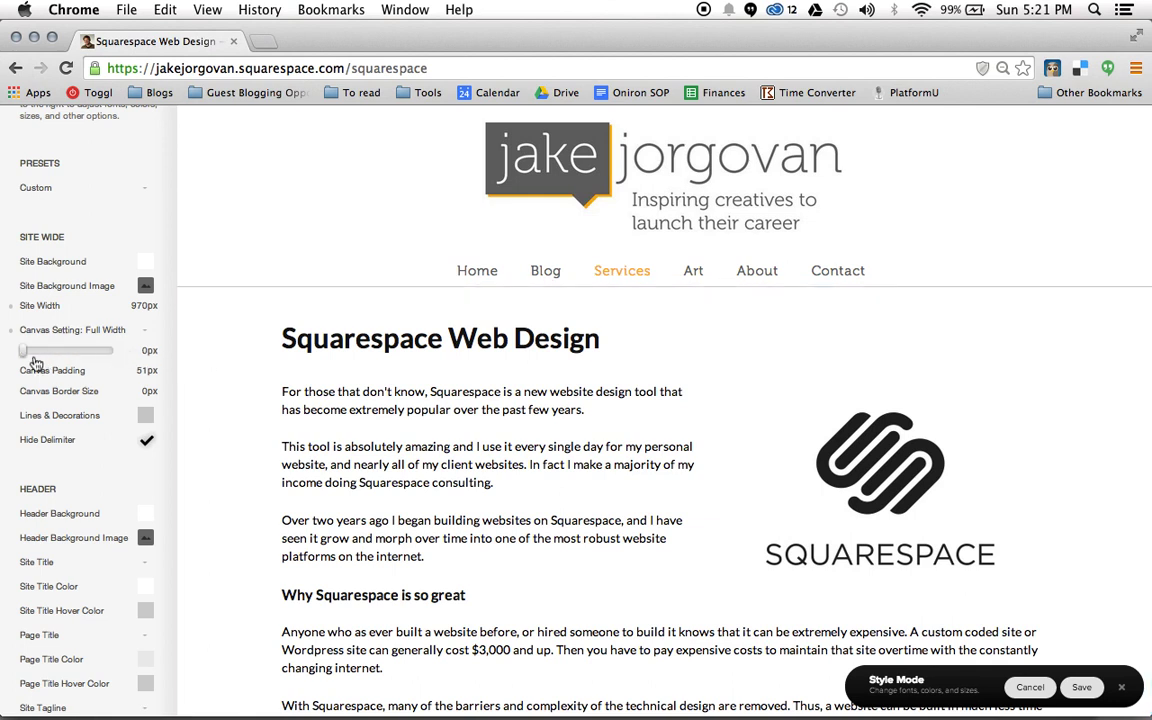
- Set Canvas Padding to 53px after trying larger values
mouse_move(15, 372)
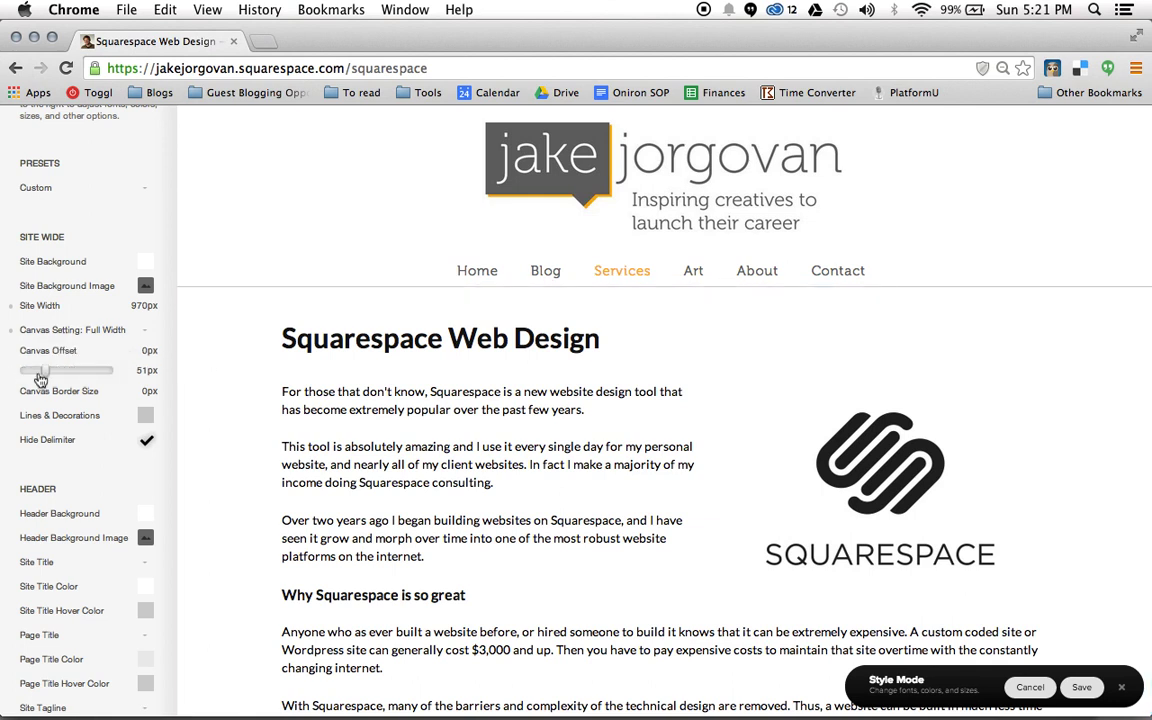
mouse_move(49, 372)
mouse_down()
mouse_move(68, 370)
mouse_move(45, 371)
mouse_up()
mouse_move(36, 396)
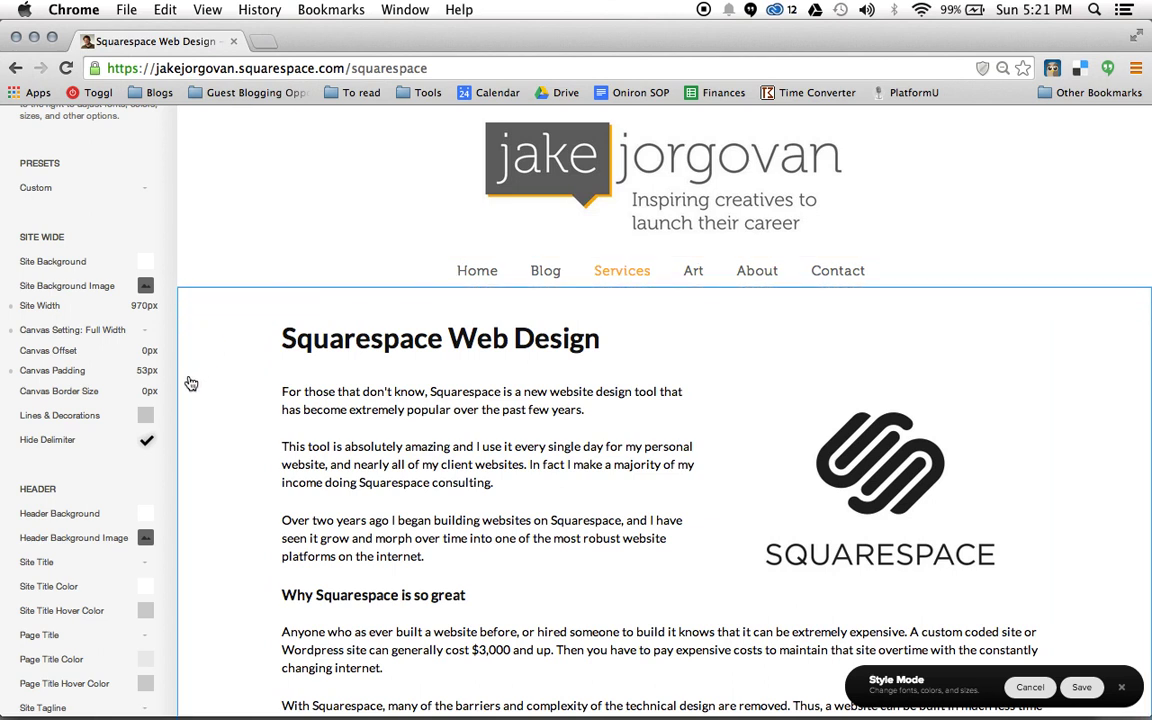
- Change the Lines & Decorations colour to grey #adadad after briefly trying yellow
click(147, 420)
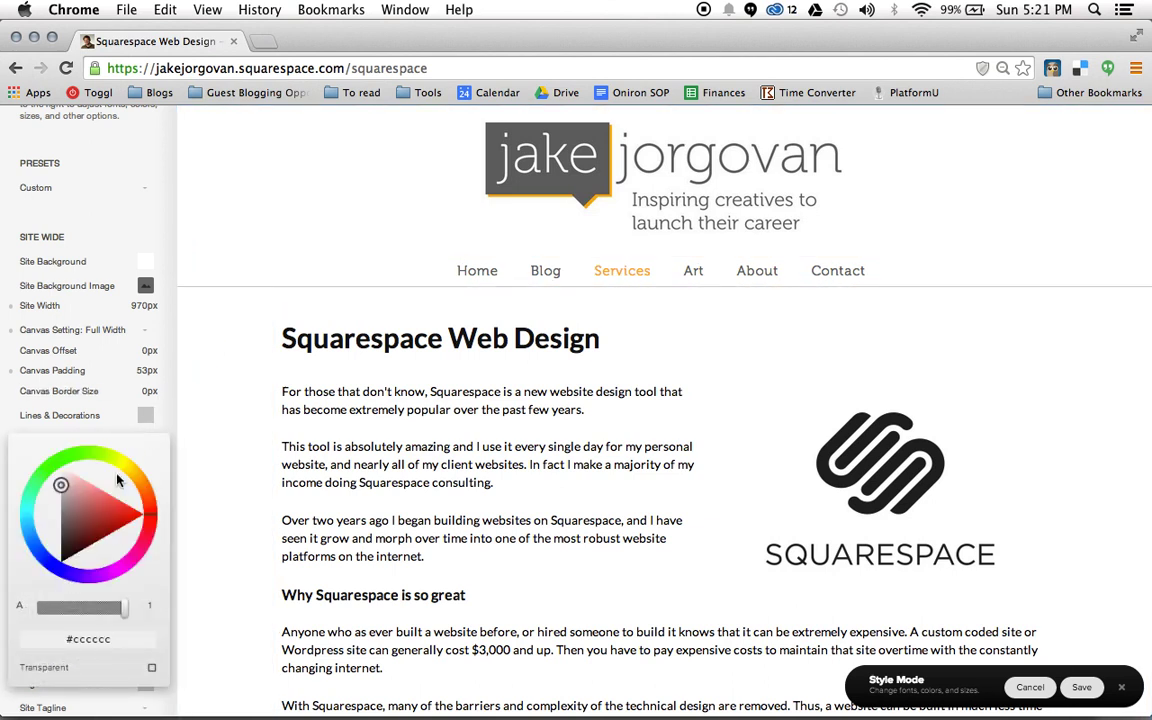
click(124, 462)
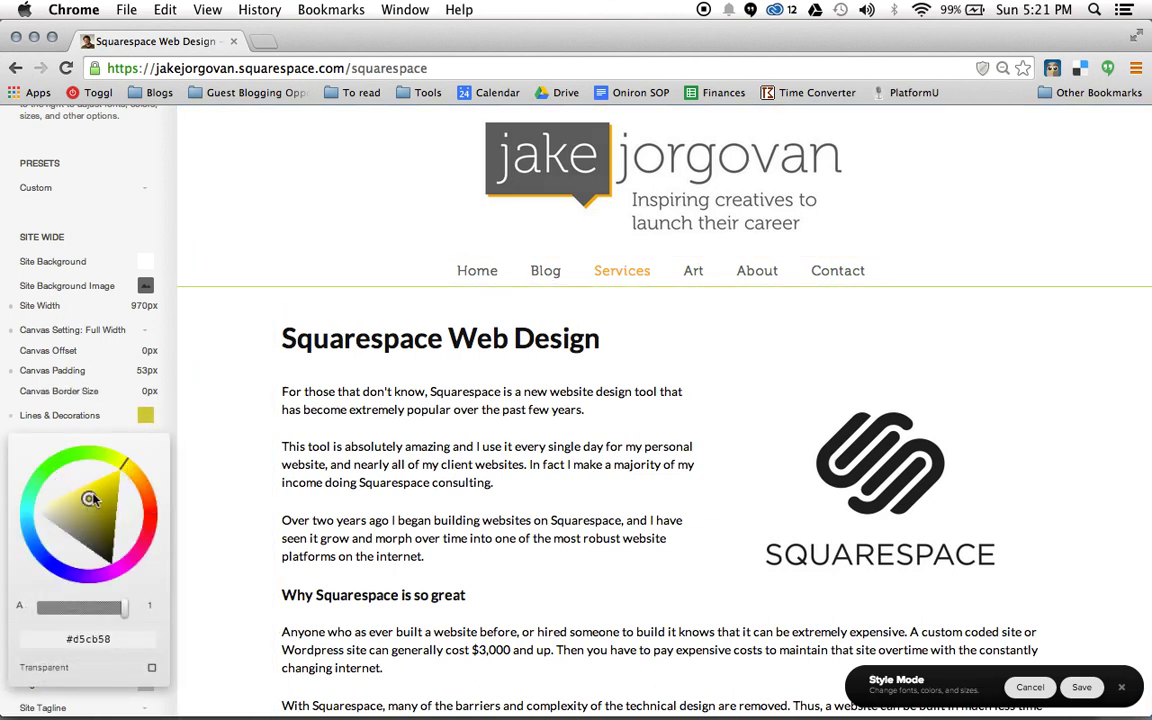
drag(124, 460, 130, 450)
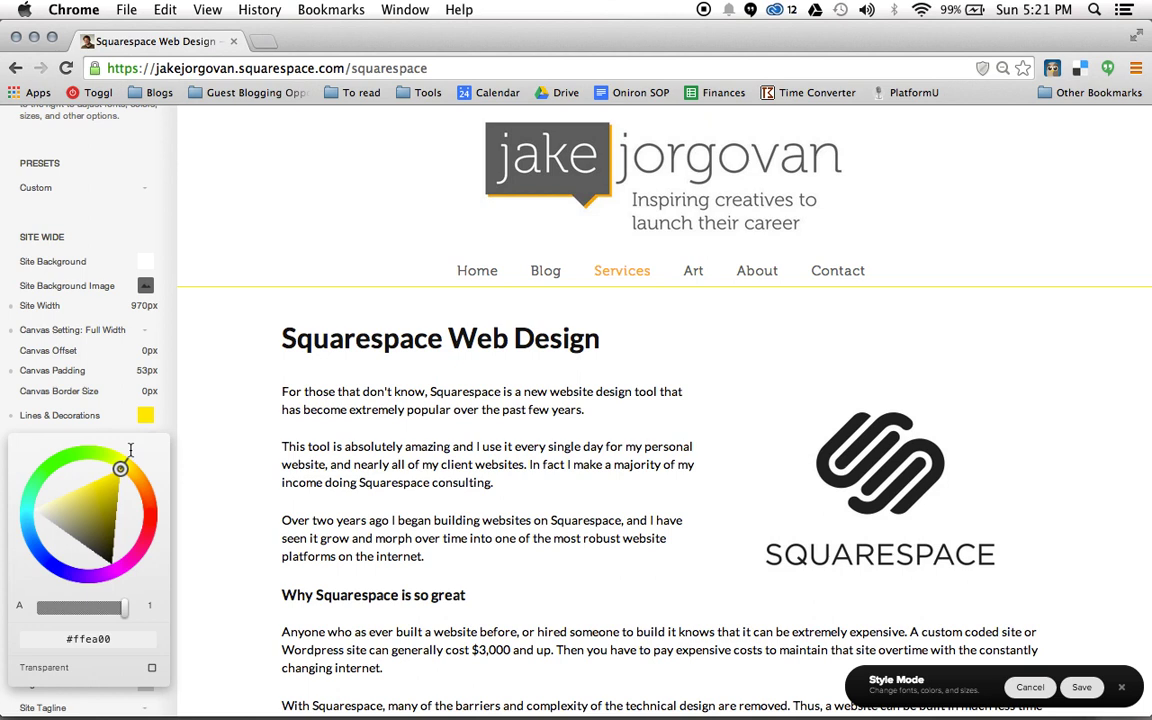
drag(120, 468, 58, 528)
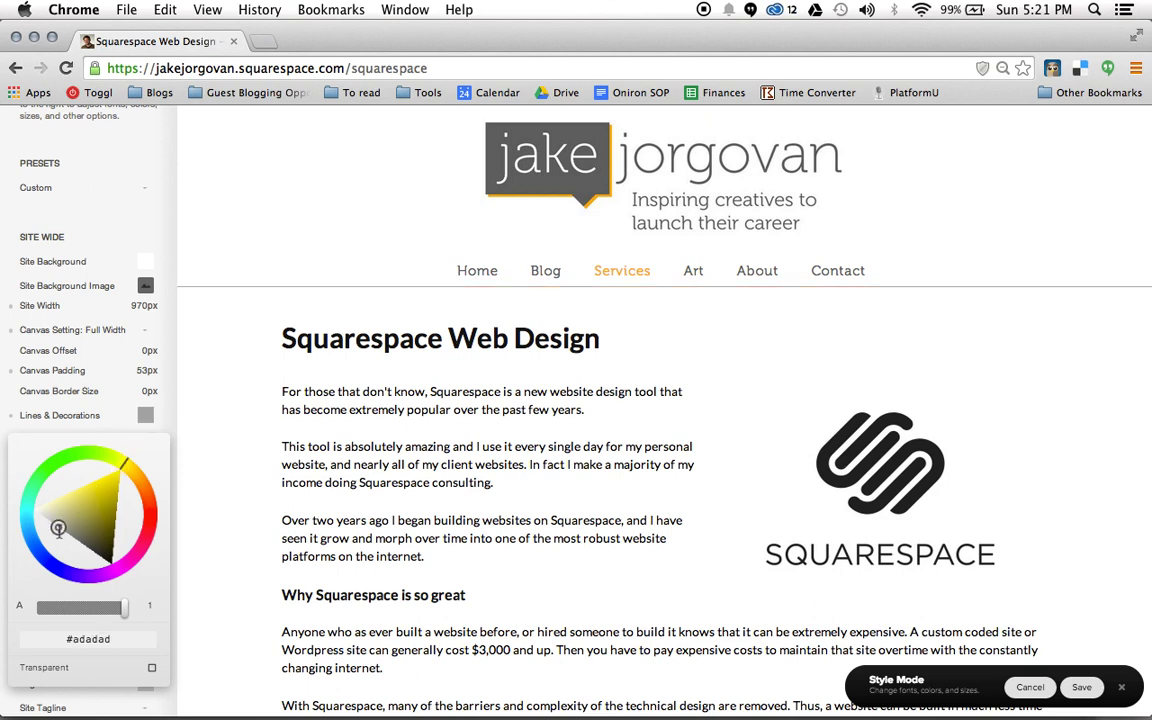
click(12, 357)
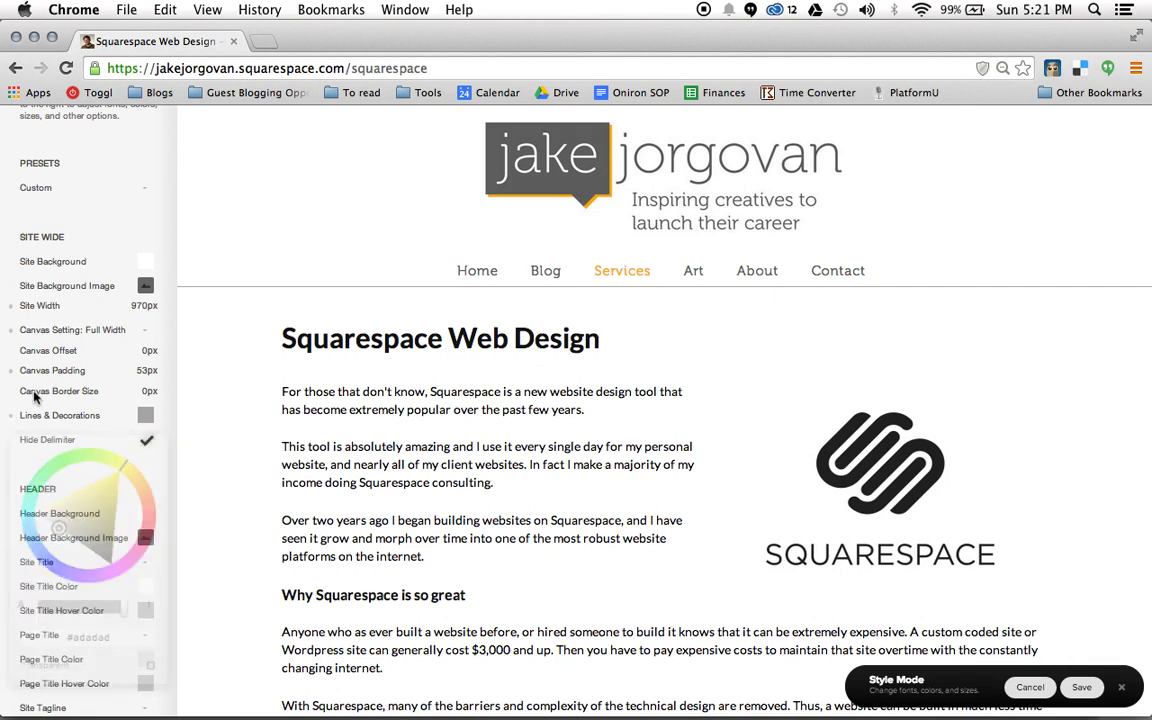
- Toggle Hide Delimiter off and back on so navigation dividers stay hidden
click(146, 443)
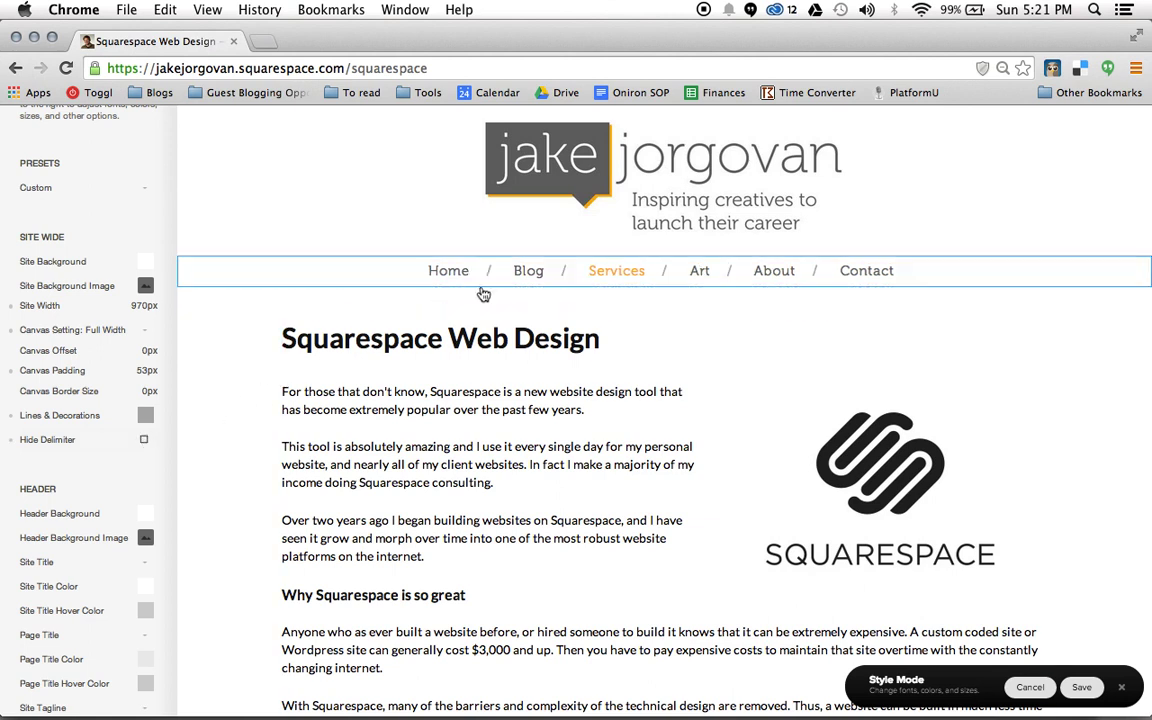
click(144, 442)
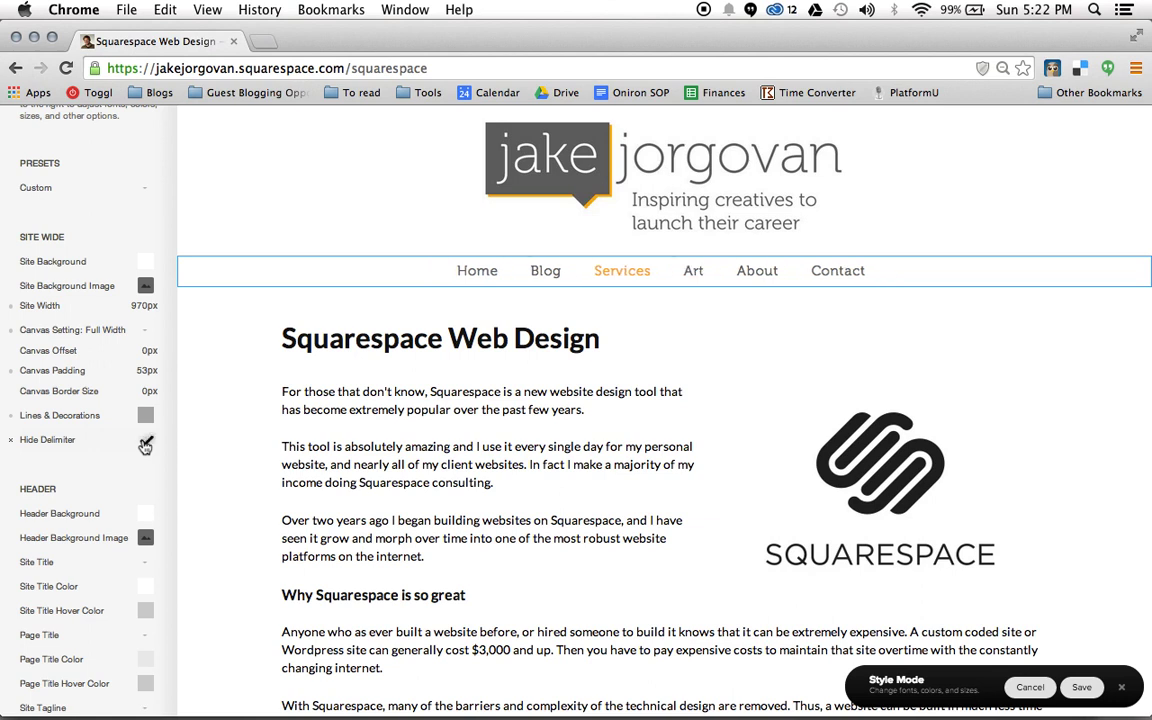
scroll(20, 445, down, 5)
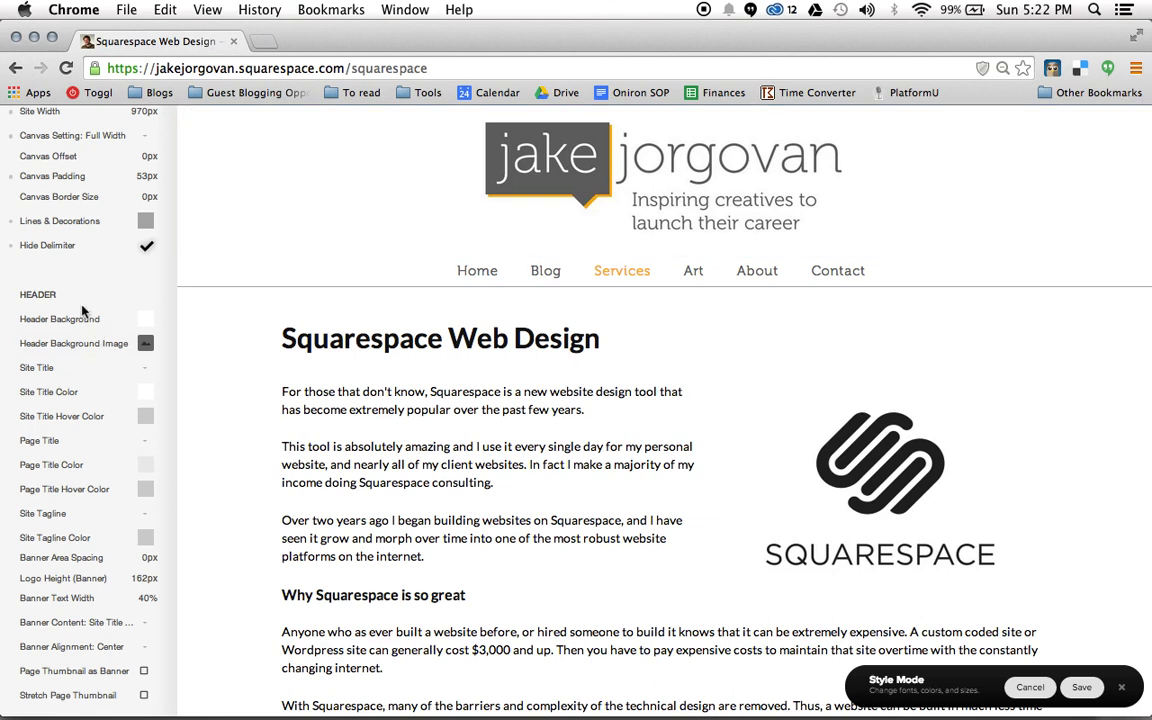
scroll(84, 314, down, 2)
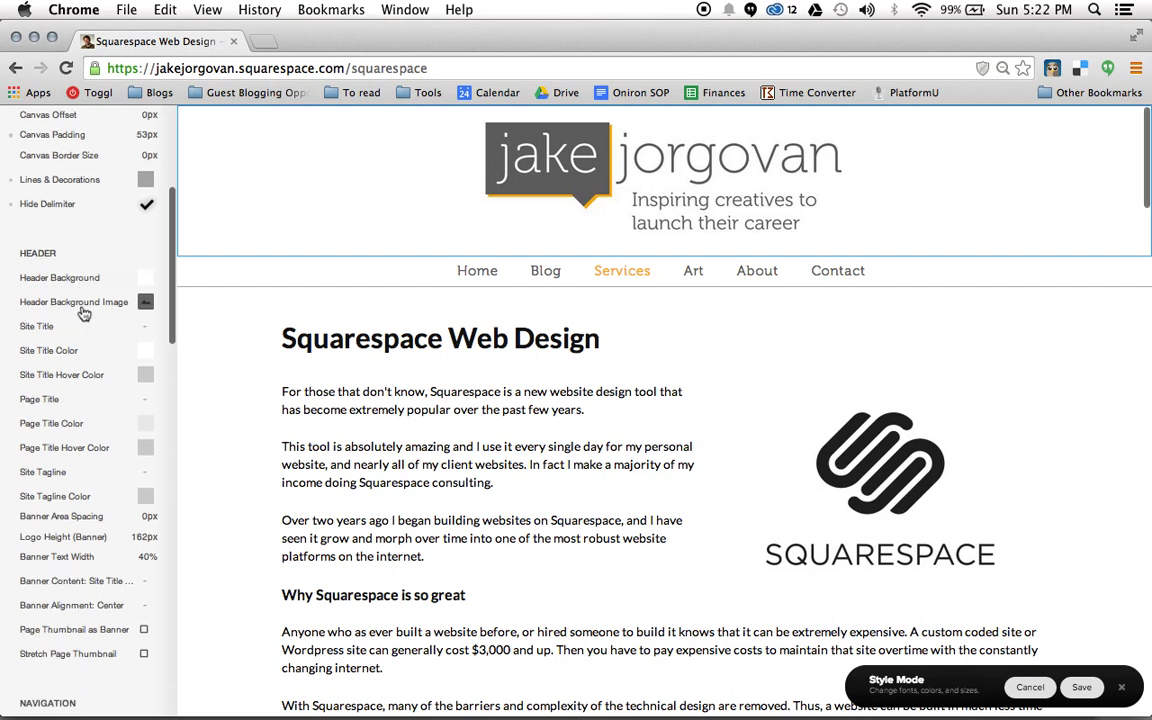
scroll(84, 314, down, 3)
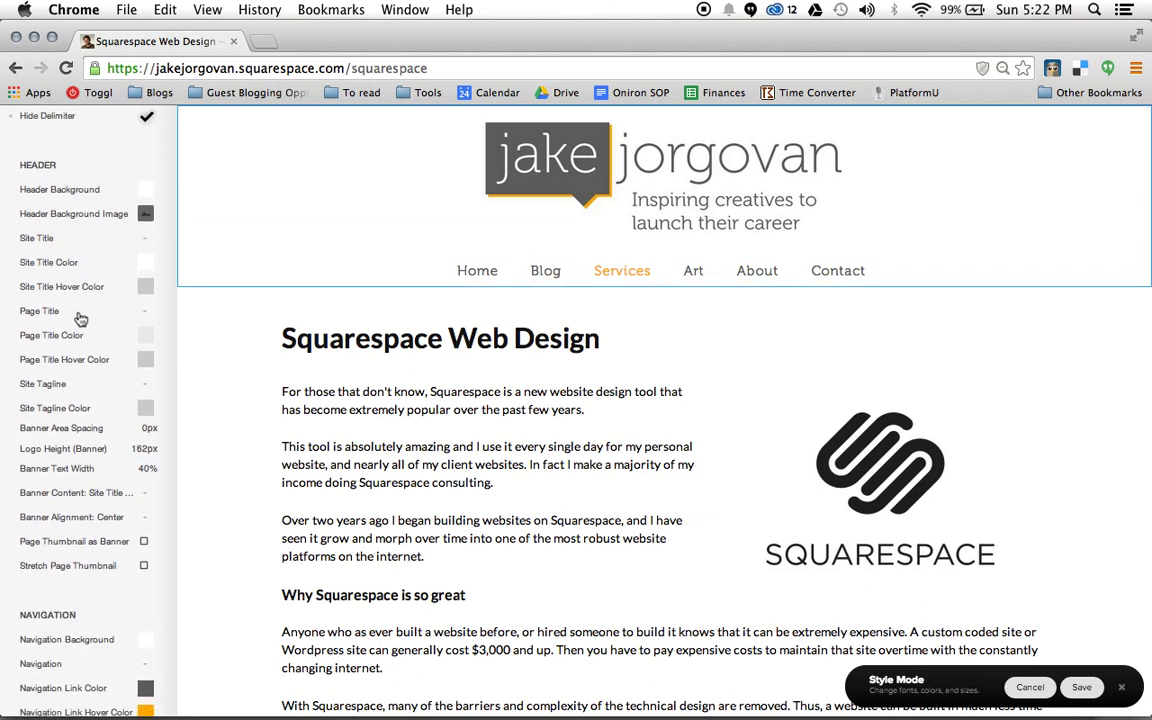
scroll(81, 318, down, 2)
scroll(81, 318, down, 1)
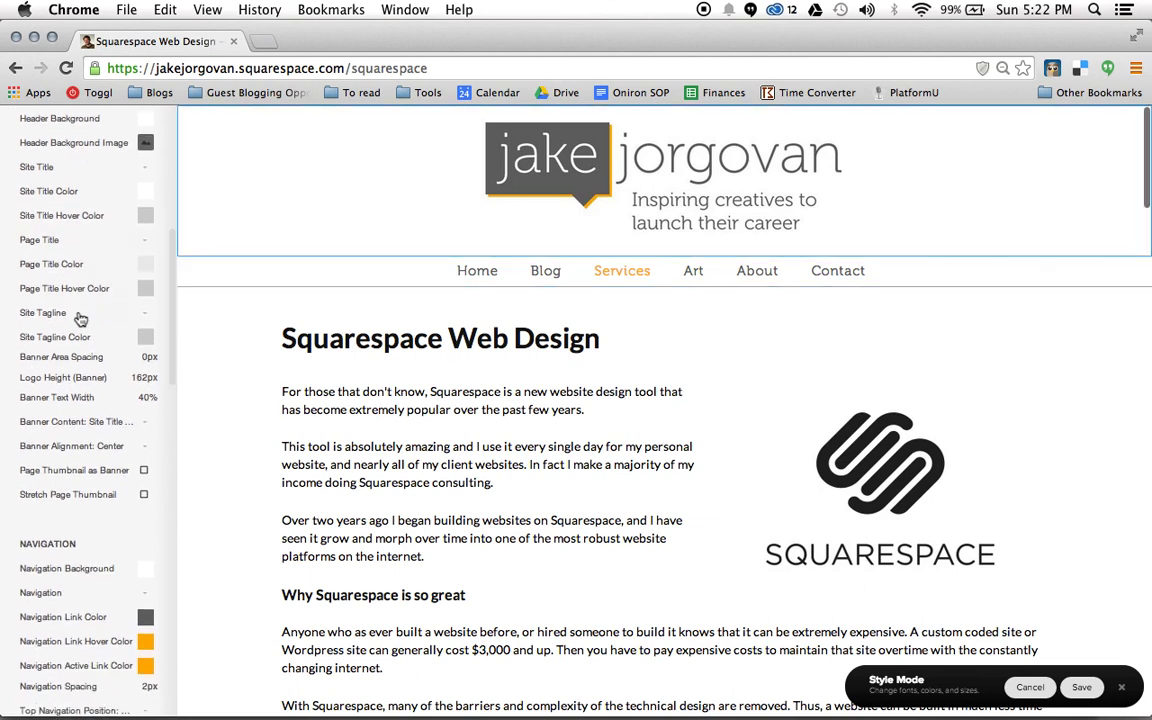
mouse_move(70, 376)
scroll(50, 395, down, 2)
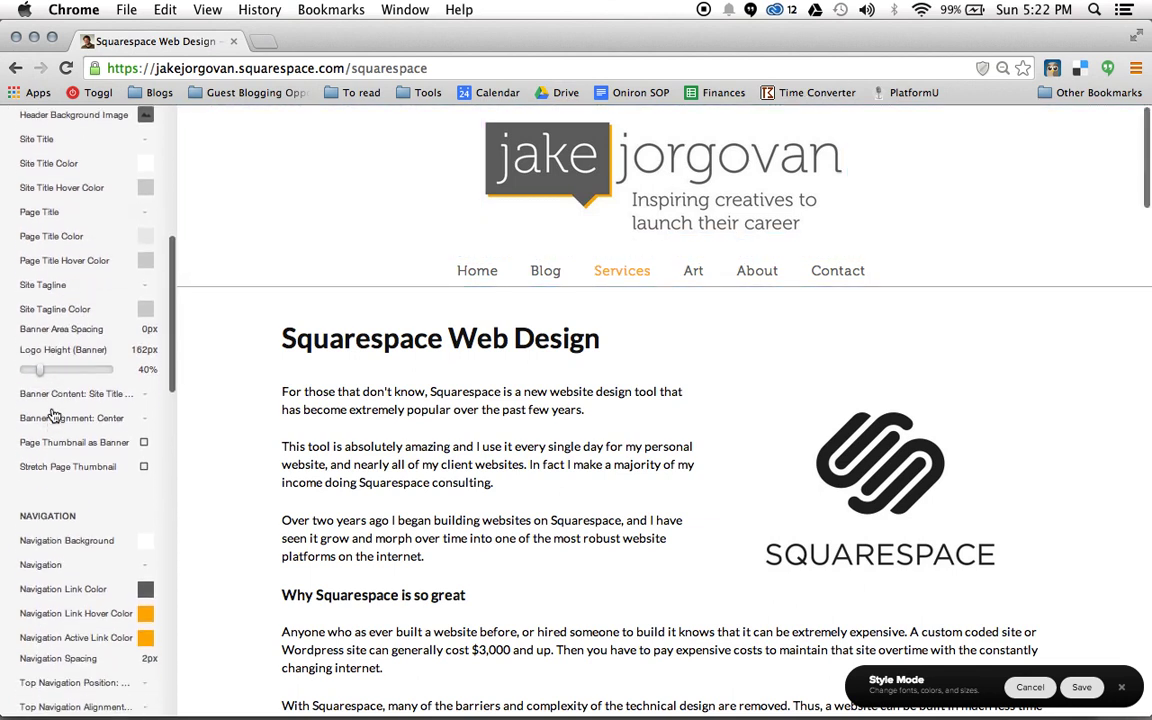
mouse_move(91, 334)
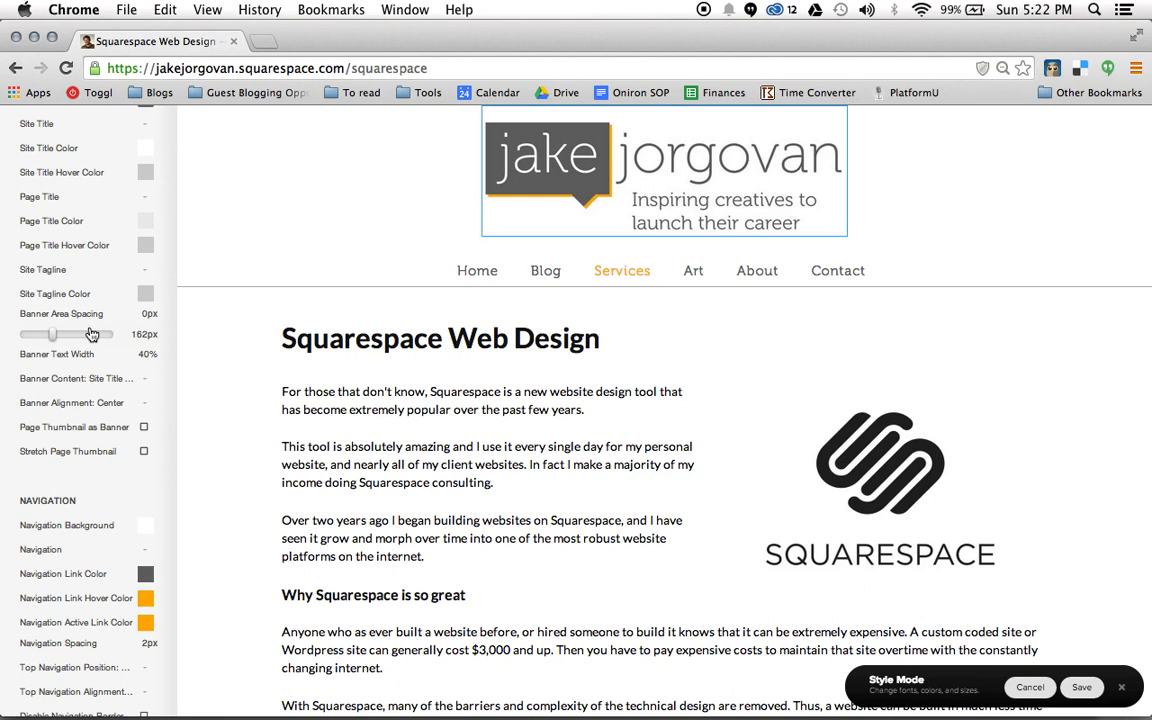
scroll(90, 335, down, 5)
scroll(84, 350, down, 3)
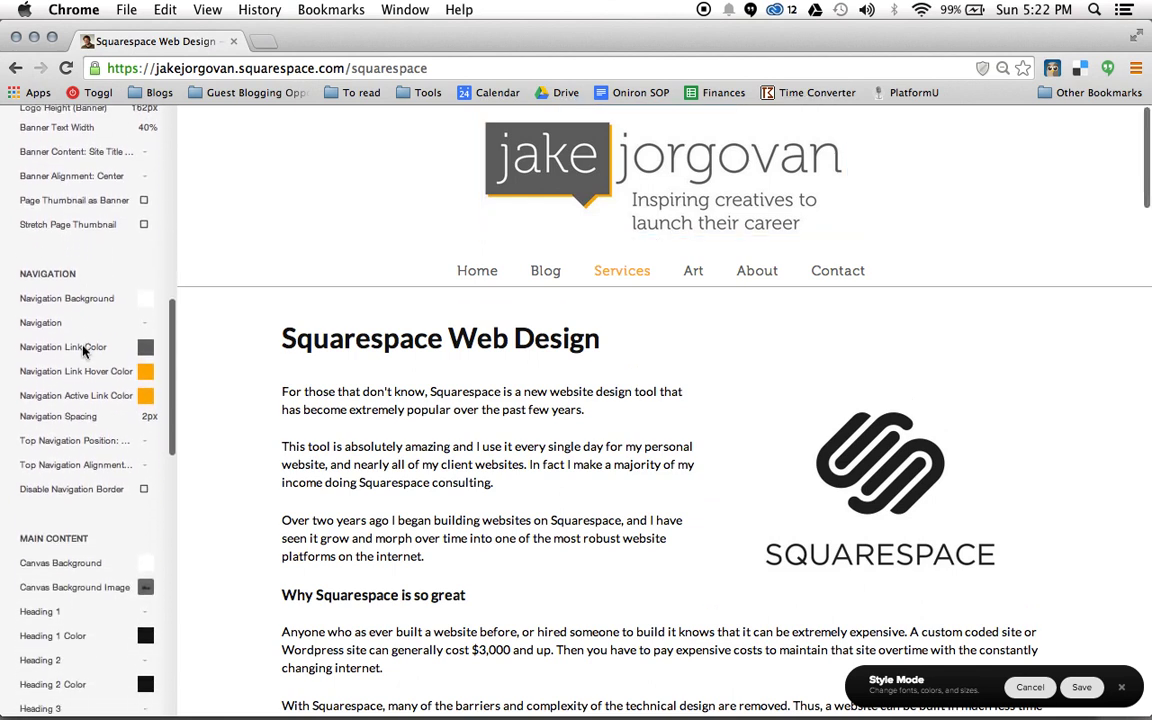
mouse_move(77, 402)
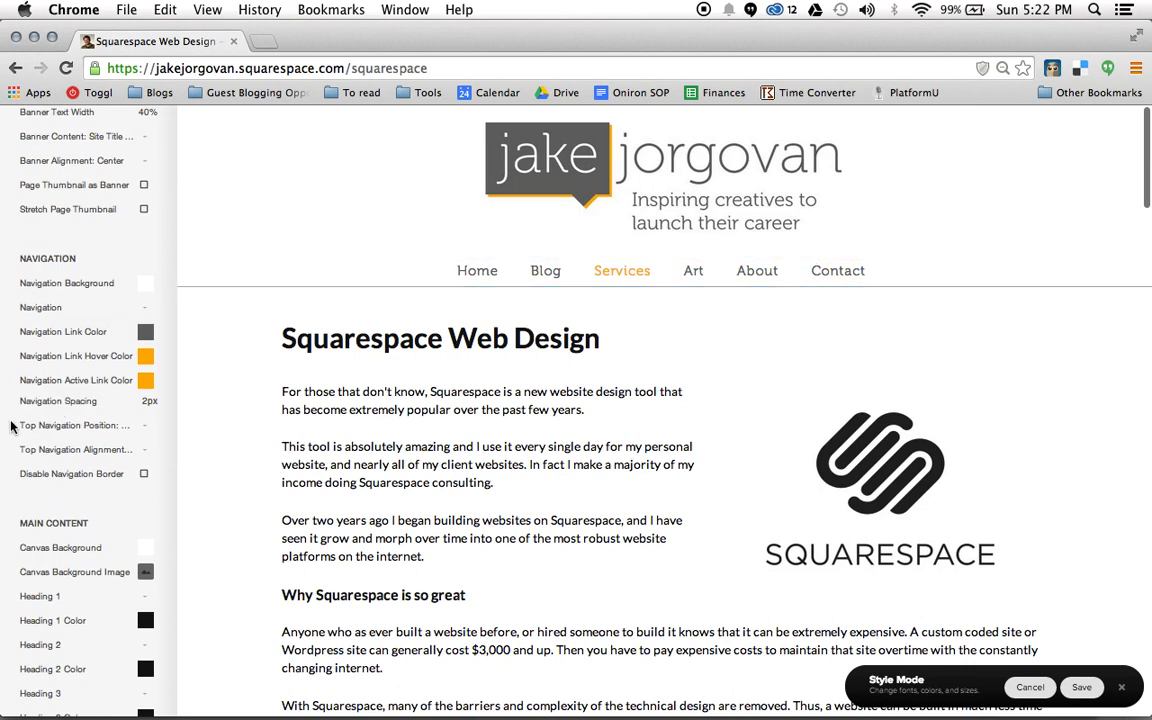
mouse_move(22, 408)
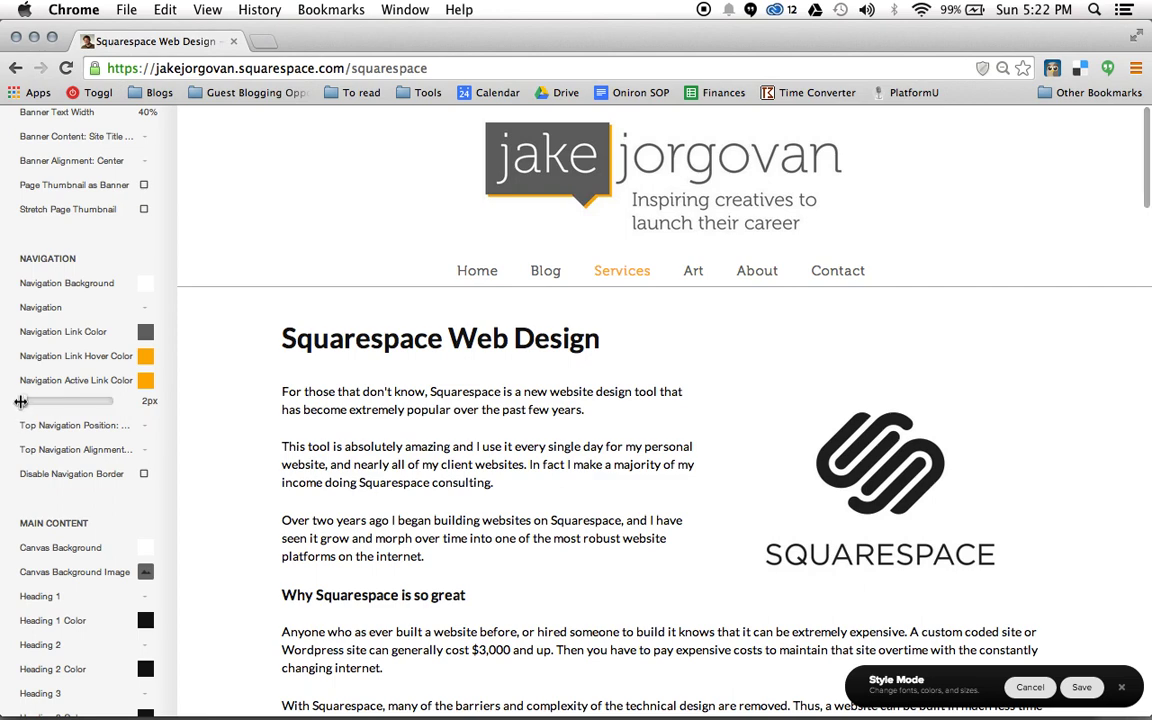
mouse_move(21, 401)
mouse_down()
mouse_move(85, 401)
mouse_move(22, 403)
mouse_up()
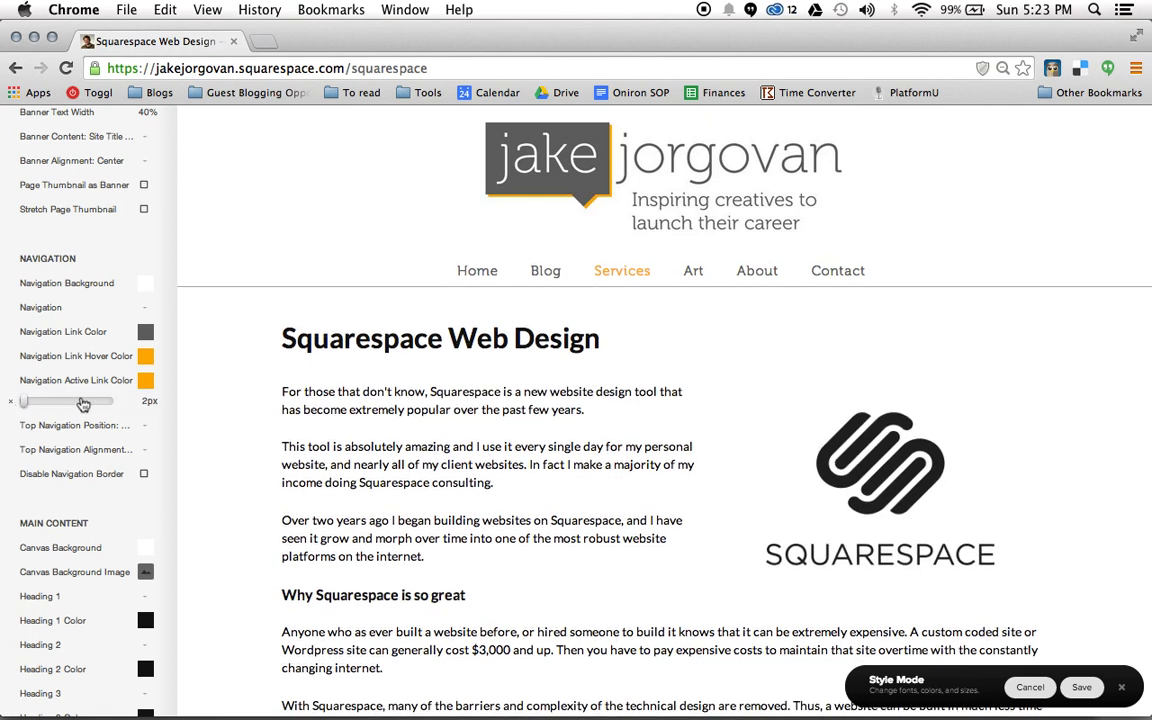
scroll(75, 400, down, 3)
scroll(82, 403, down, 2)
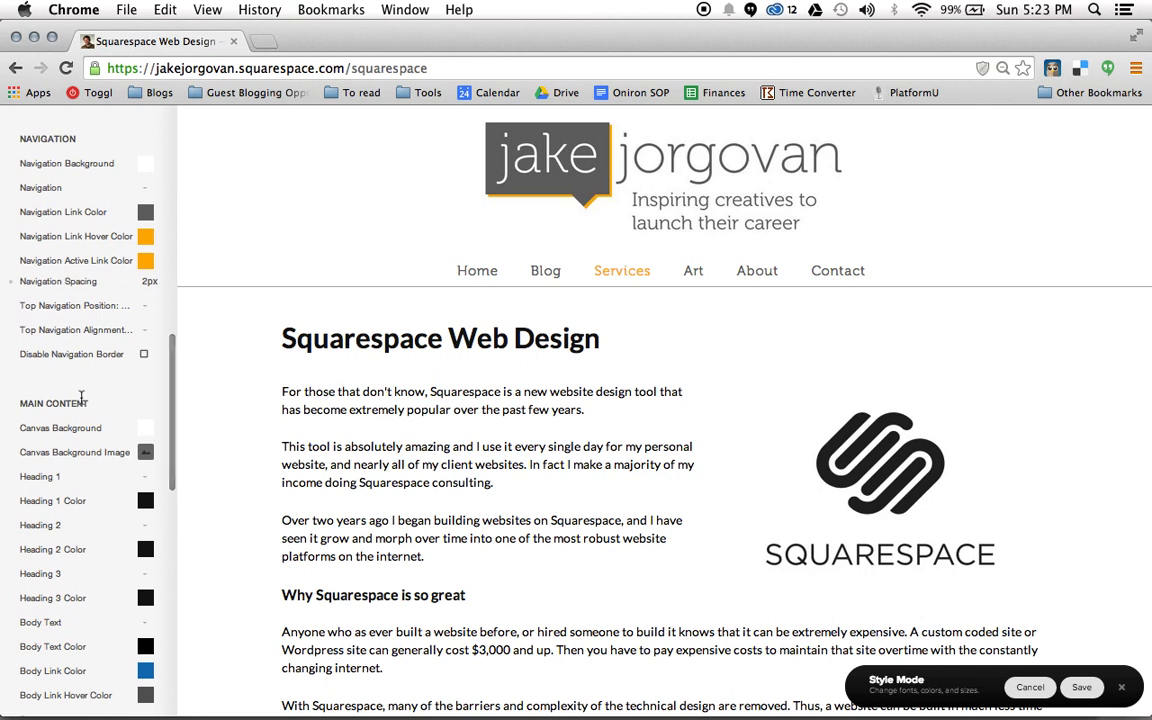
click(111, 312)
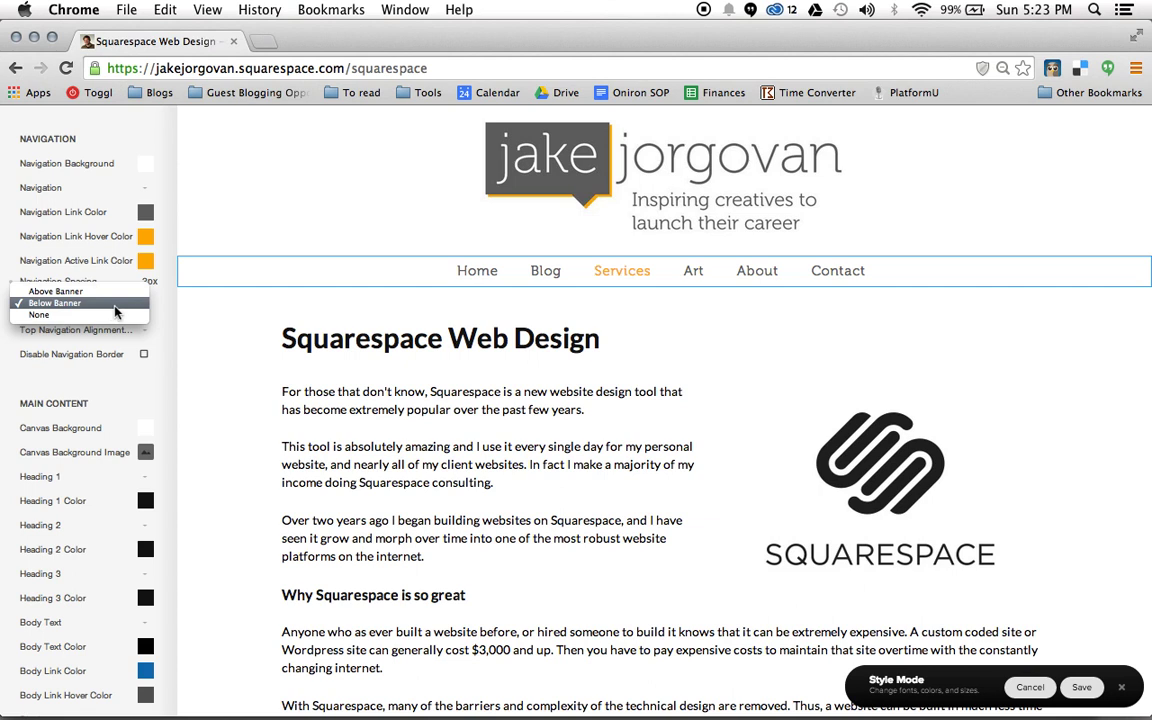
click(160, 312)
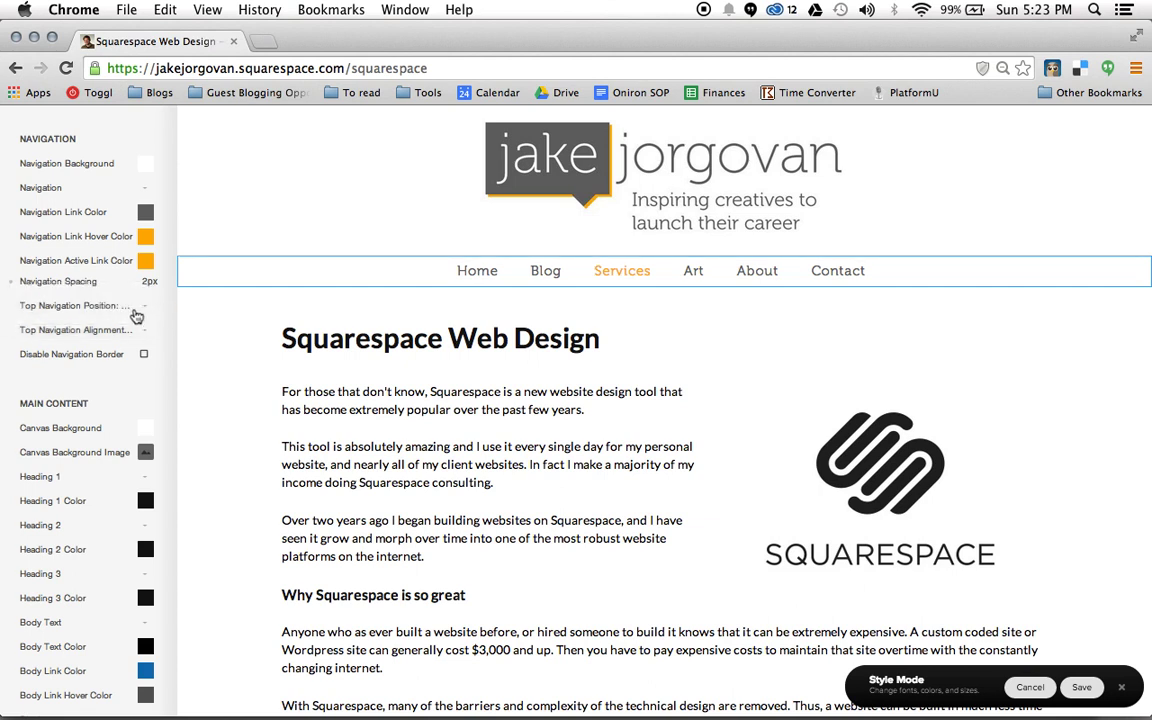
click(134, 311)
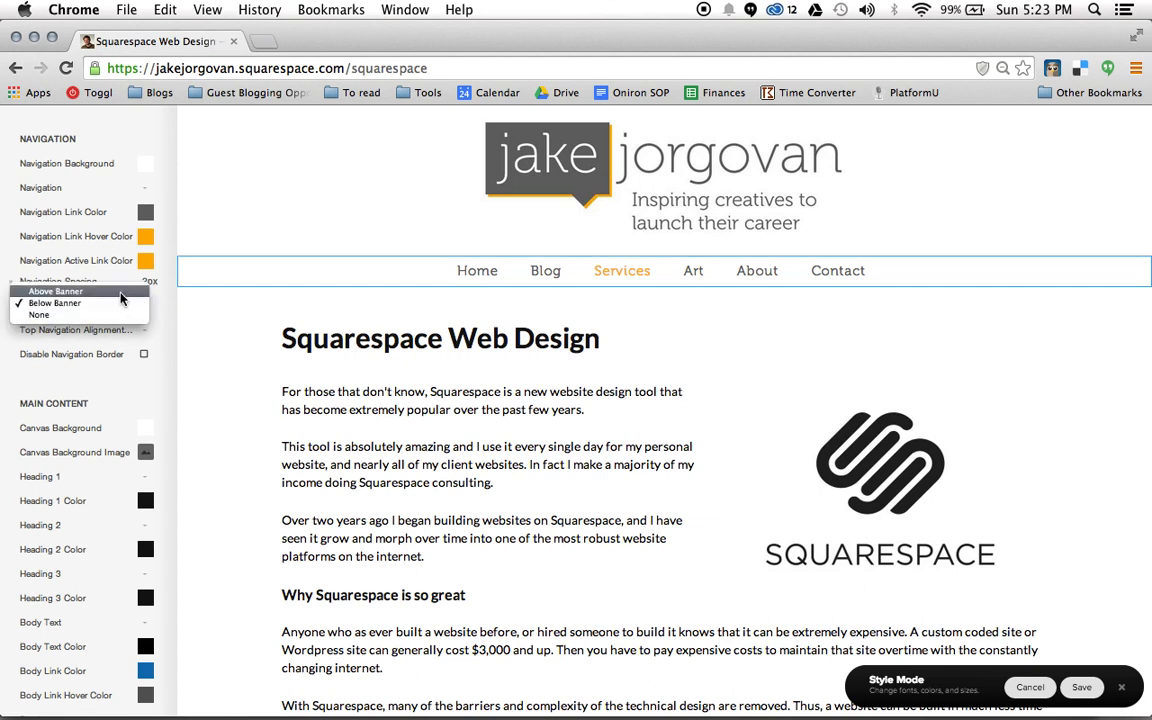
click(120, 296)
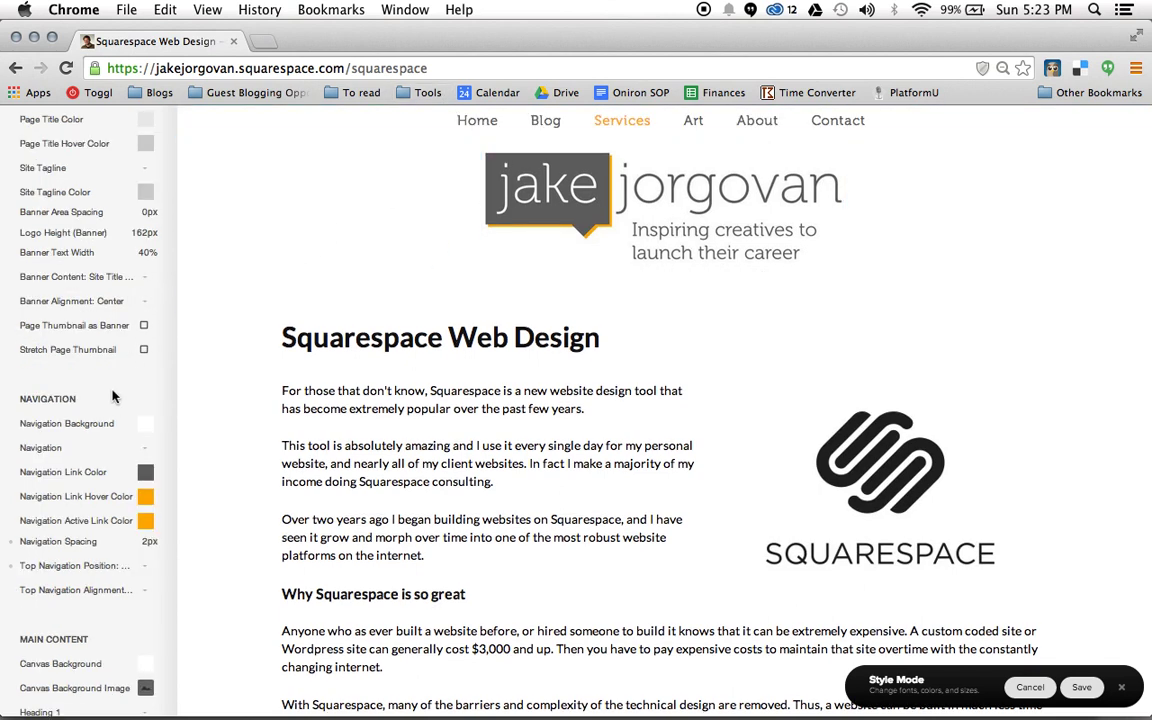
click(96, 268)
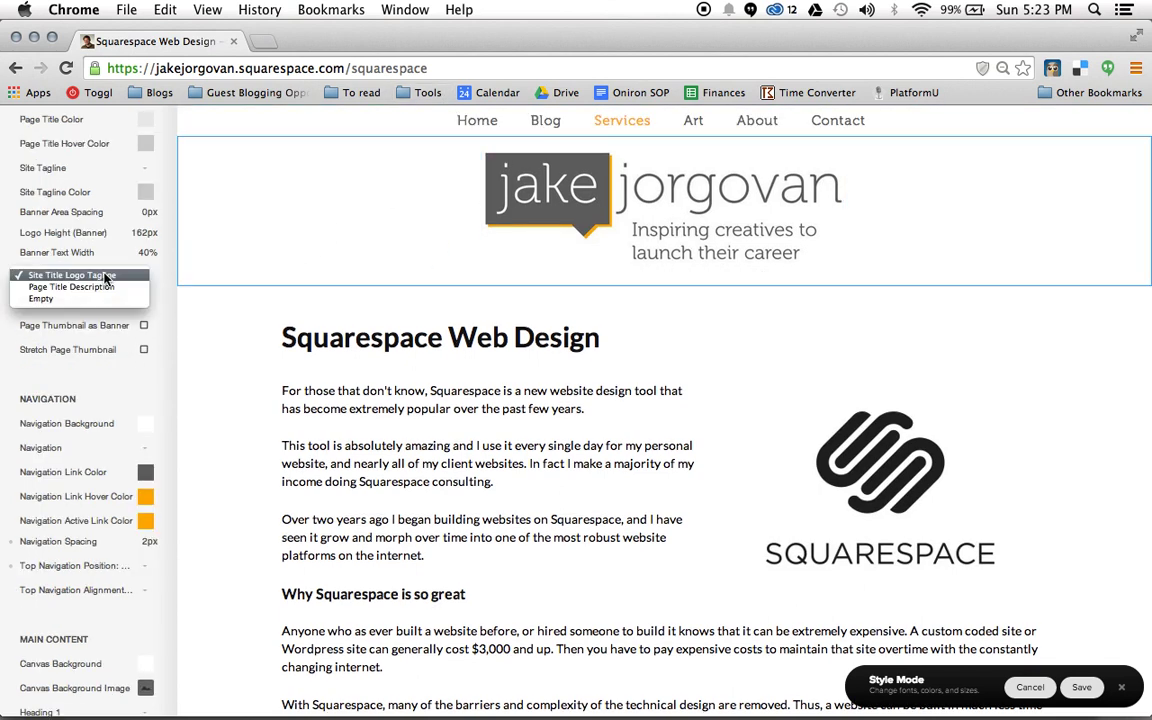
click(150, 248)
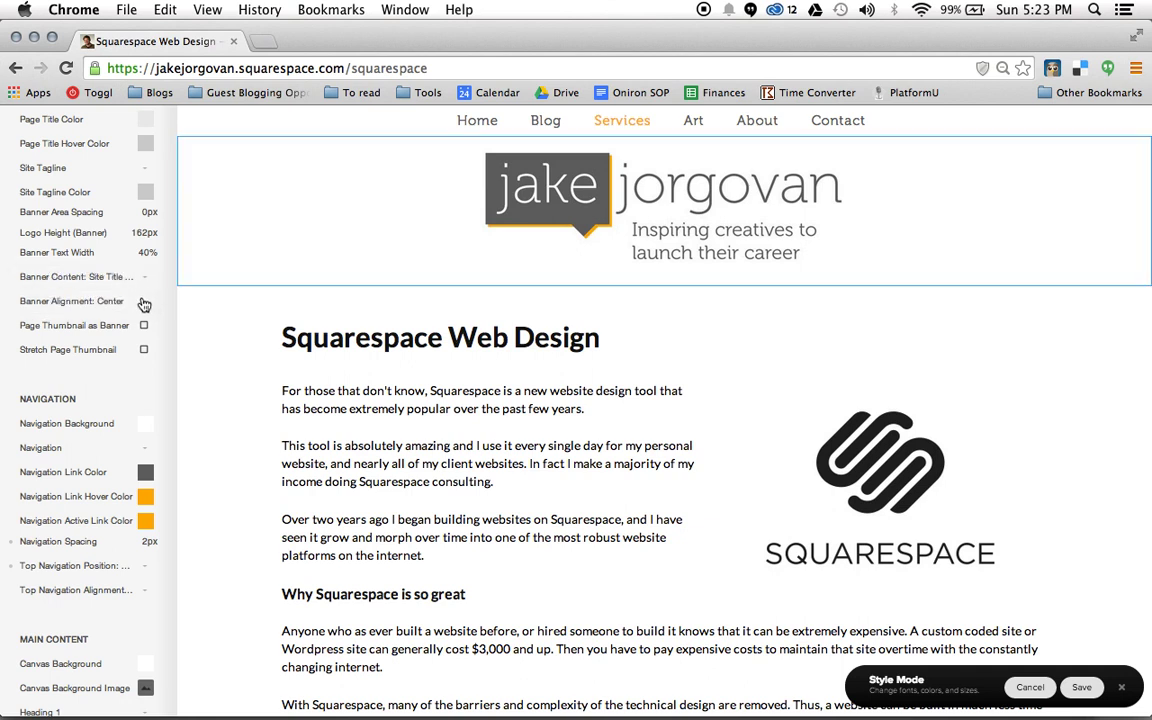
click(97, 567)
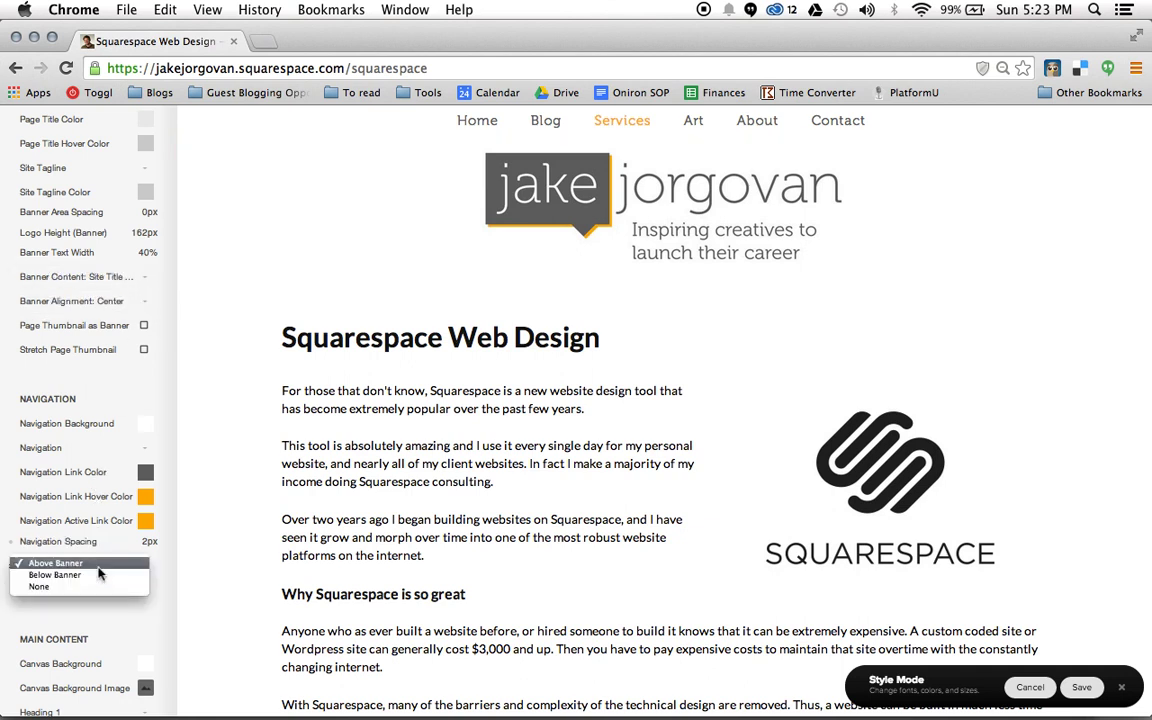
click(99, 574)
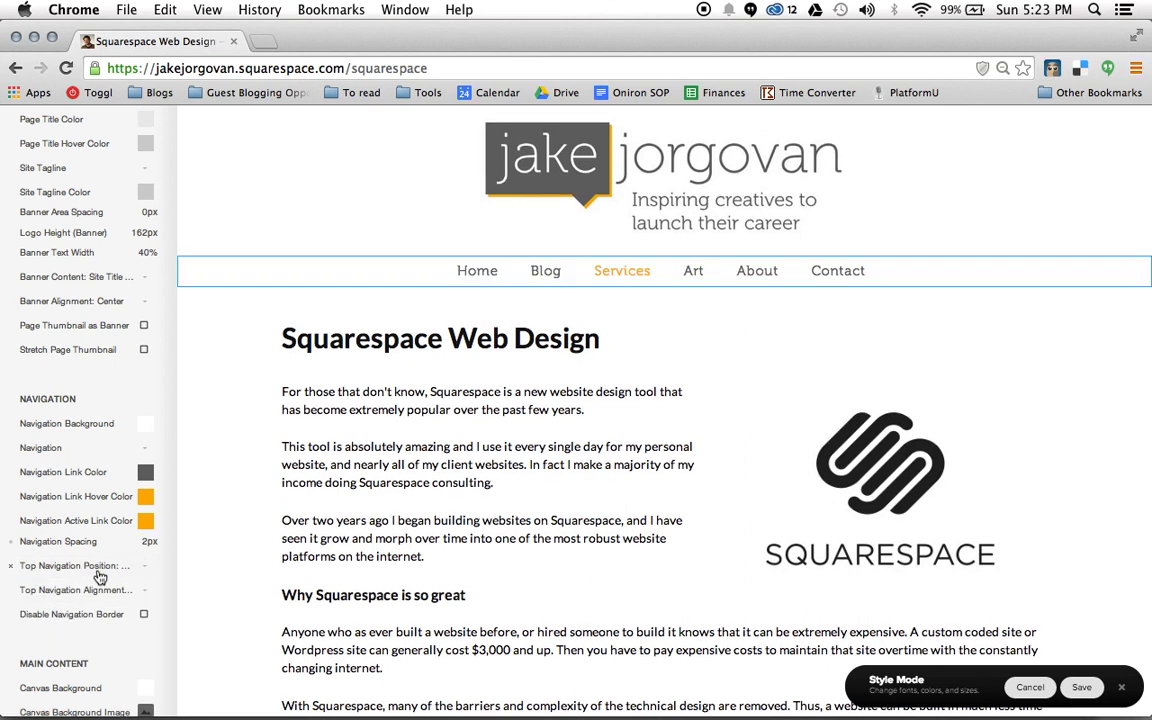
scroll(120, 515, down, 3)
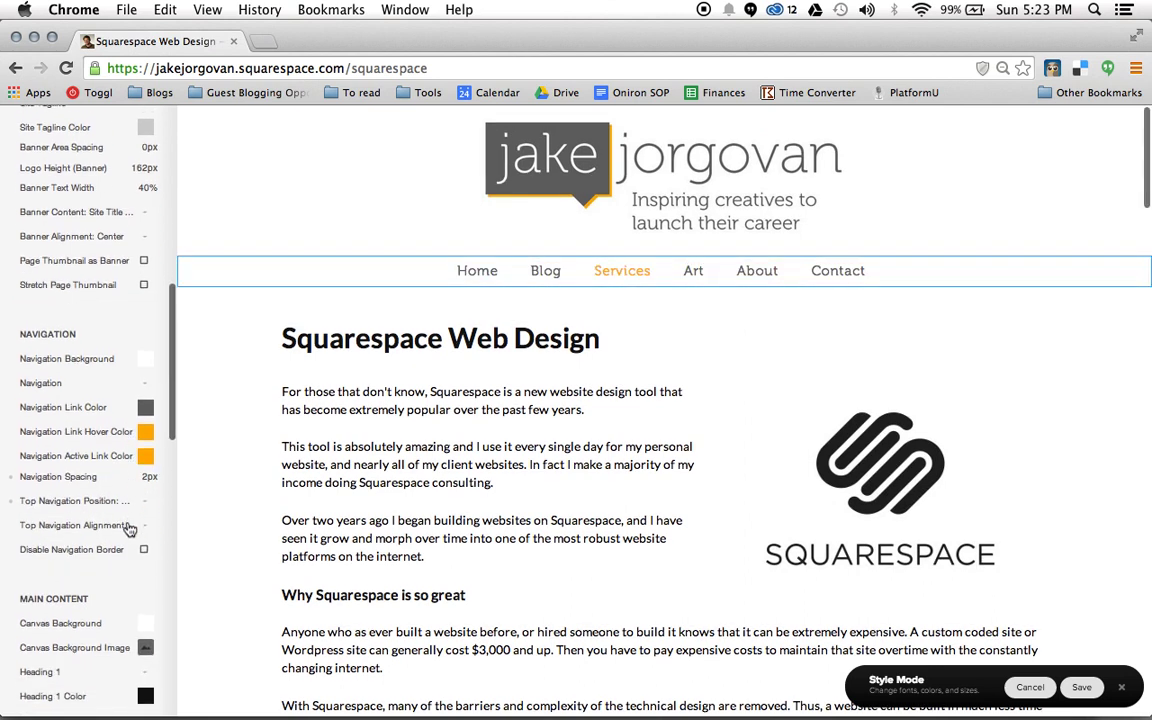
click(127, 526)
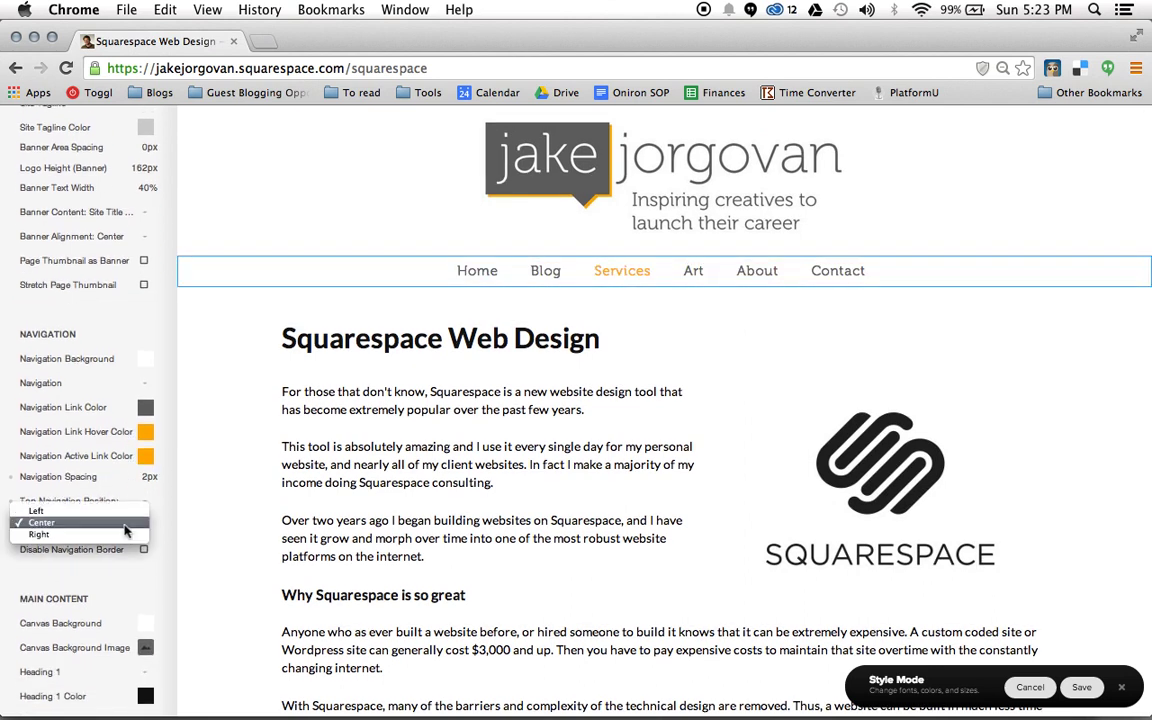
click(126, 512)
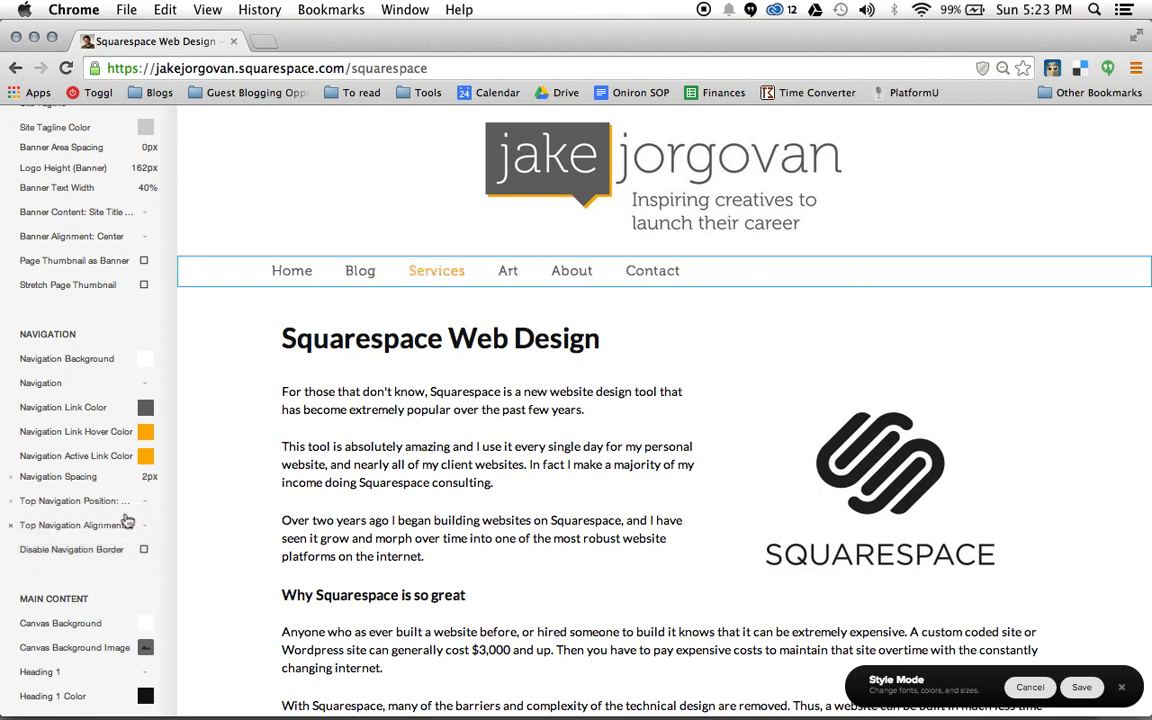
click(121, 524)
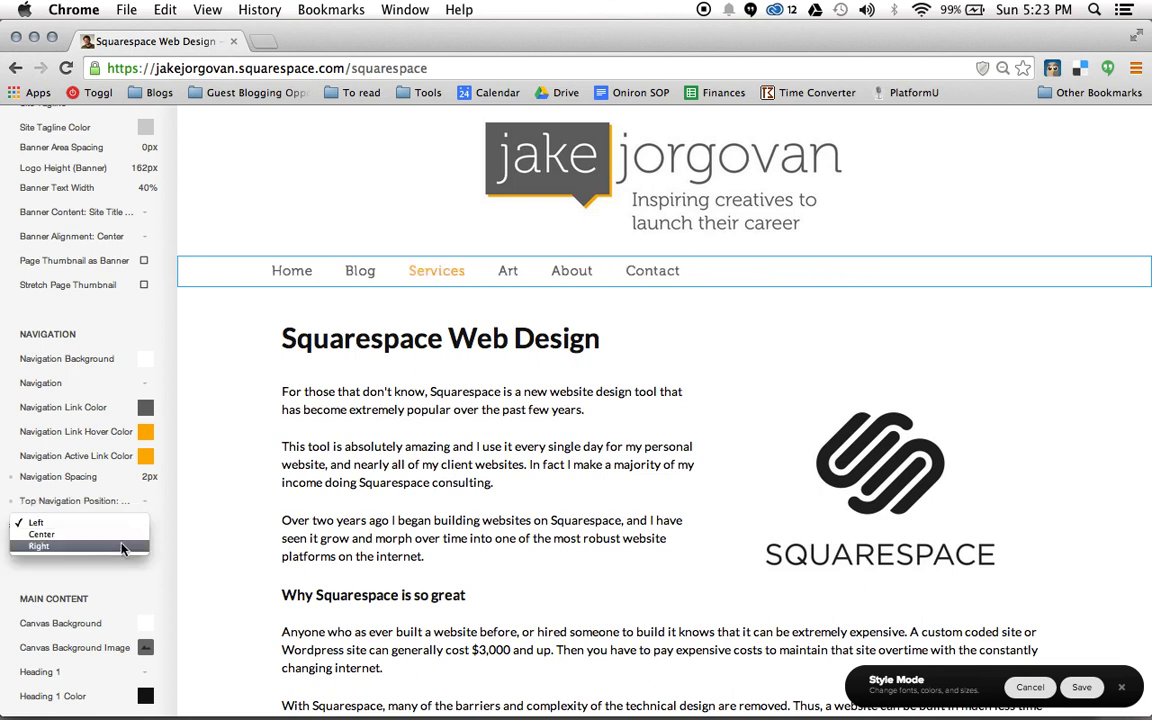
click(124, 546)
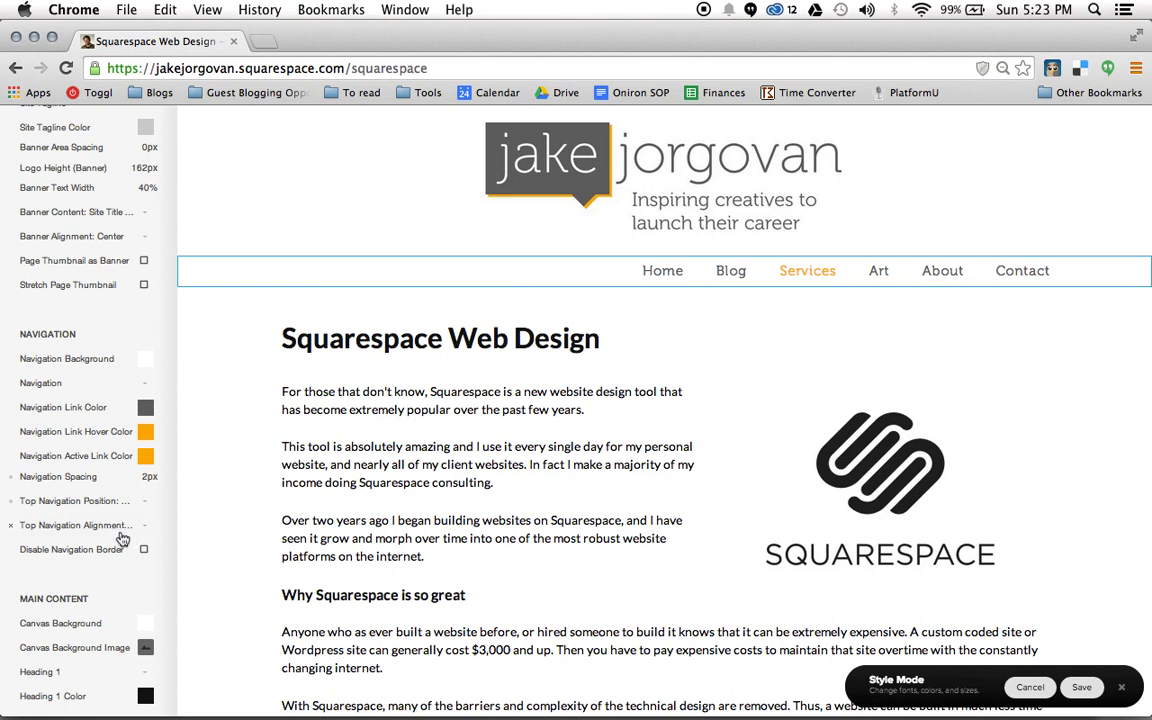
click(120, 532)
click(95, 506)
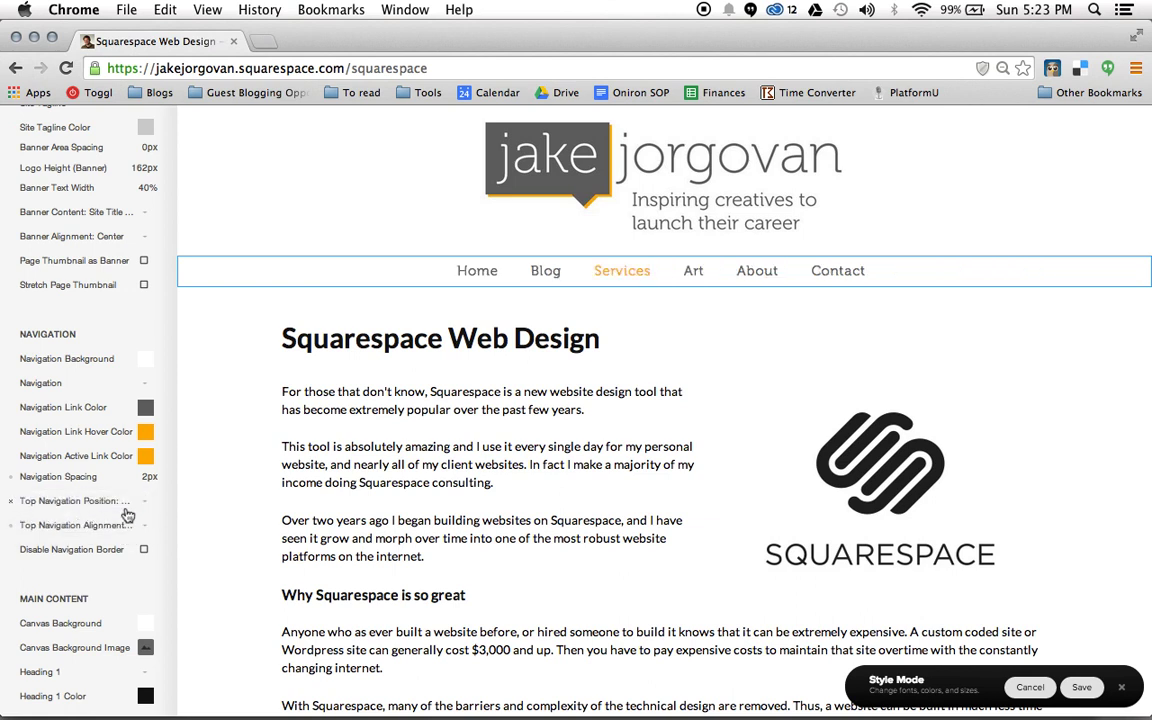
scroll(148, 444, down, 3)
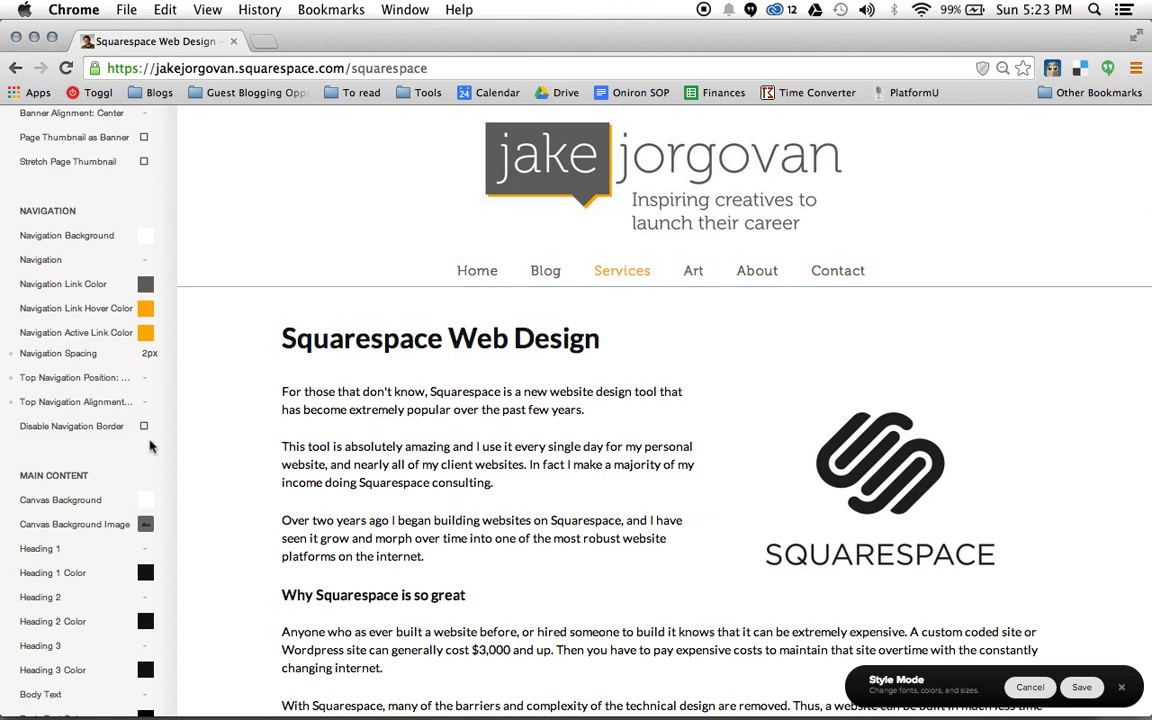
click(144, 427)
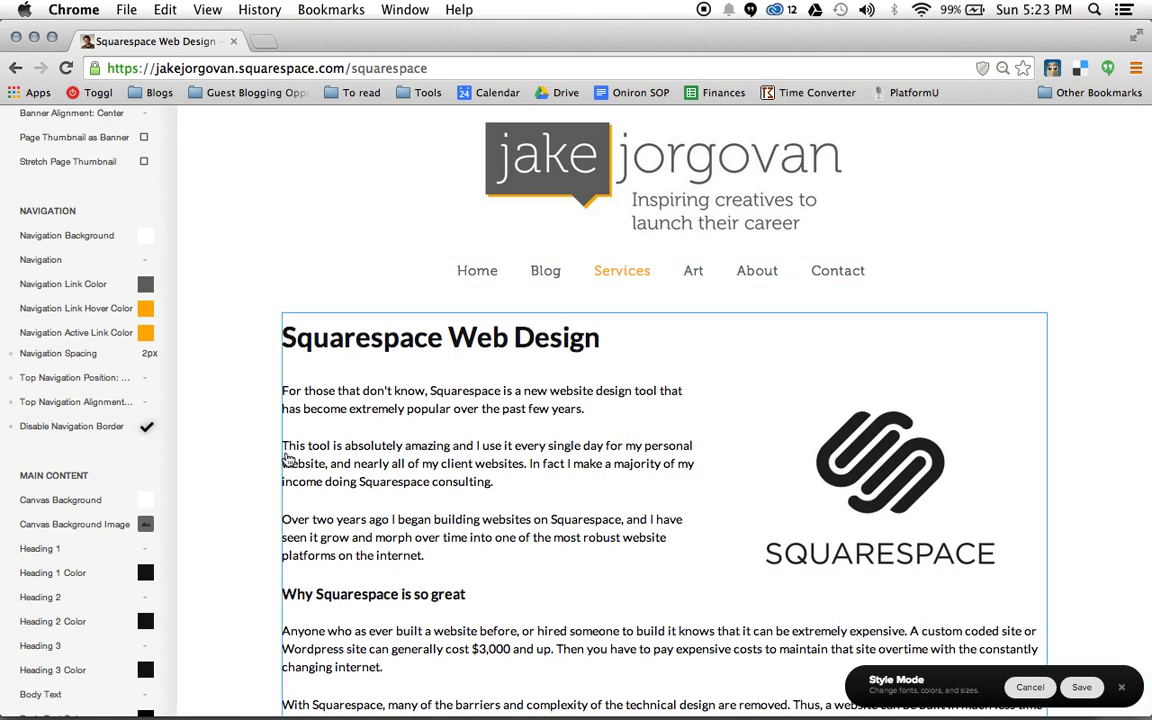
click(144, 427)
scroll(95, 424, down, 3)
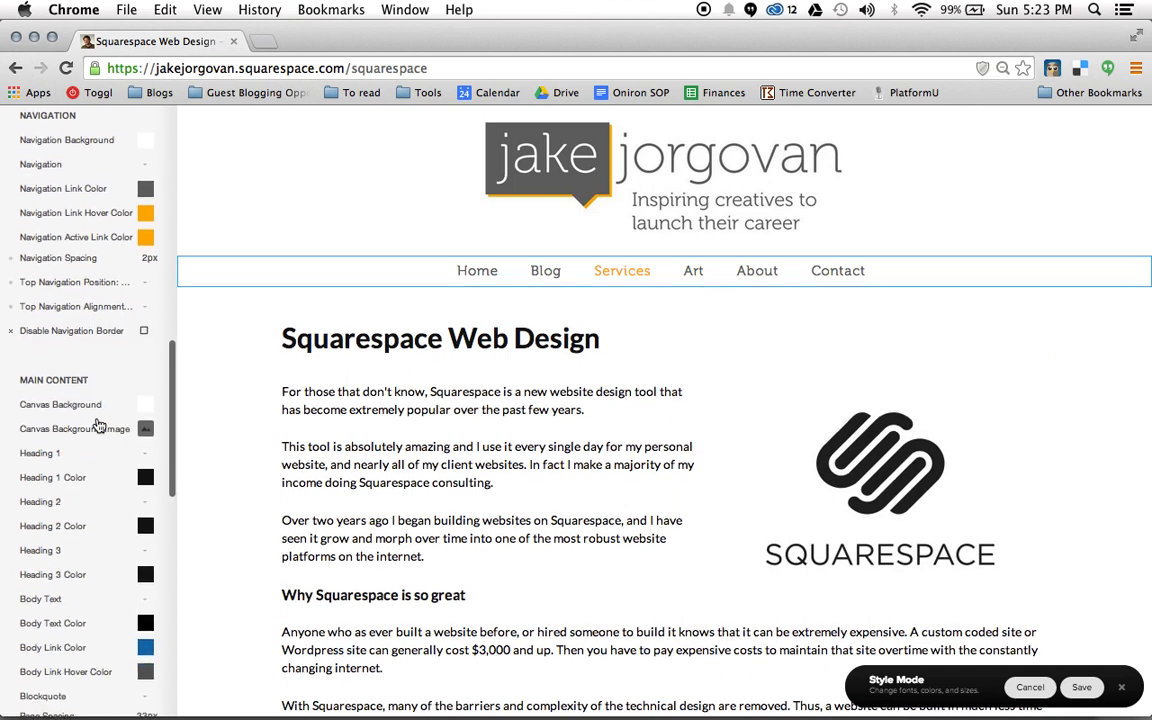
scroll(135, 366, down, 3)
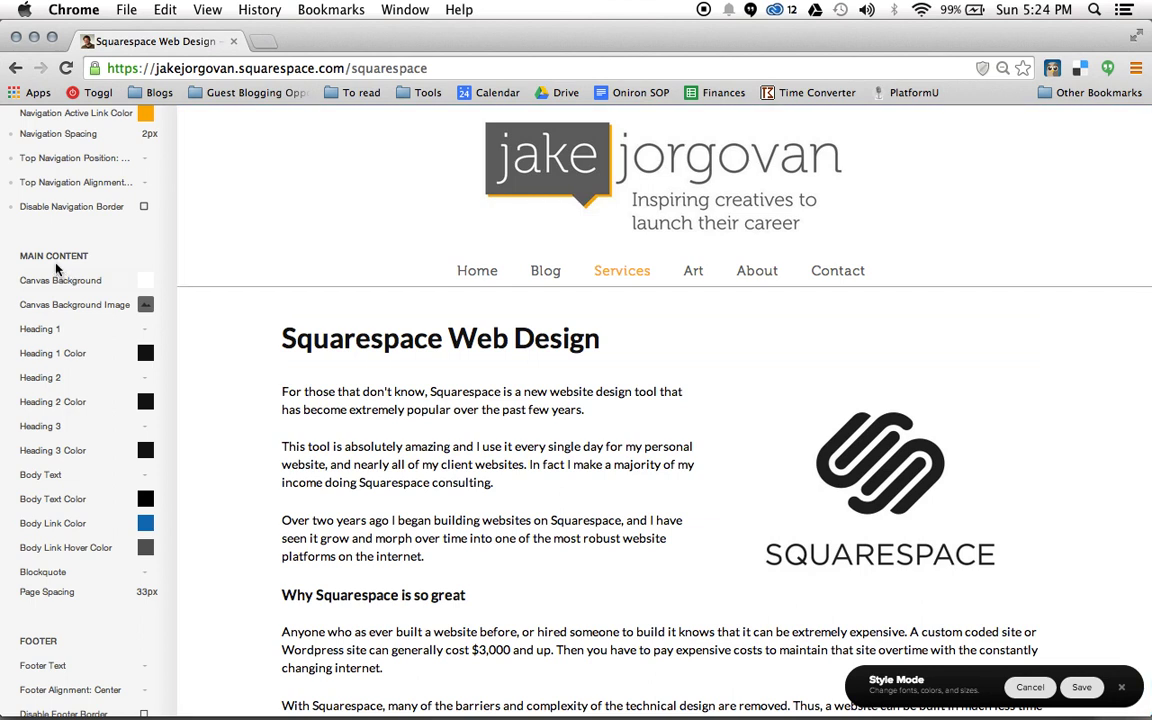
scroll(91, 235, down, 1)
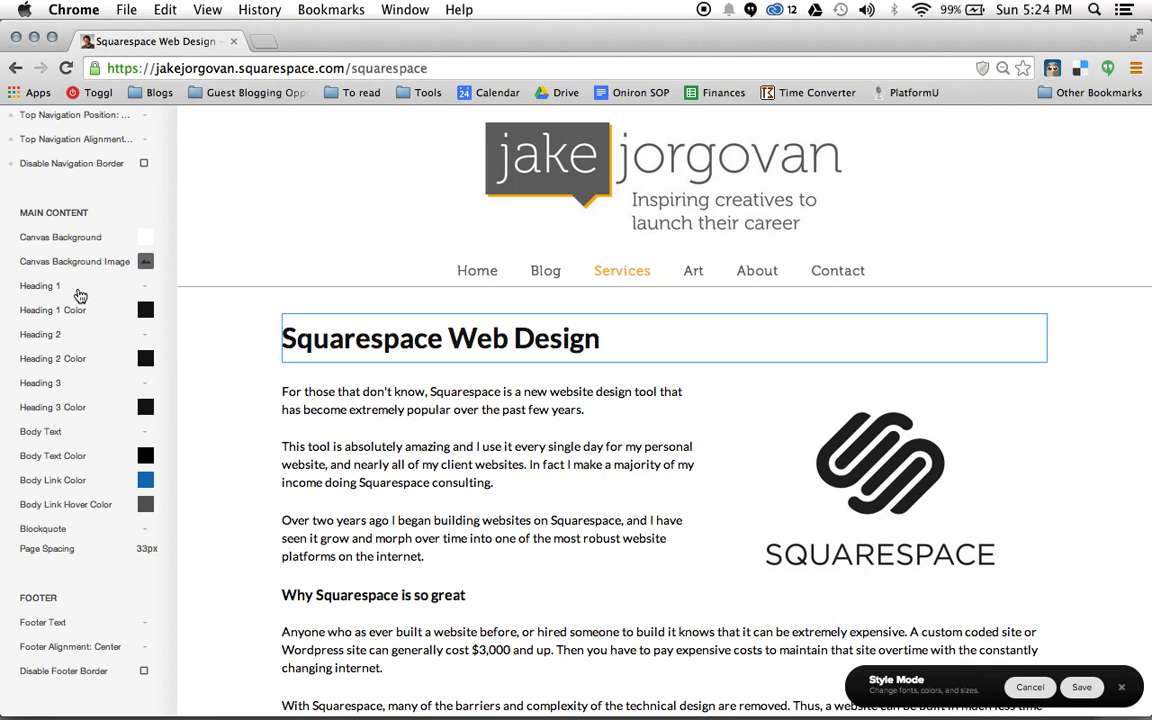
click(147, 237)
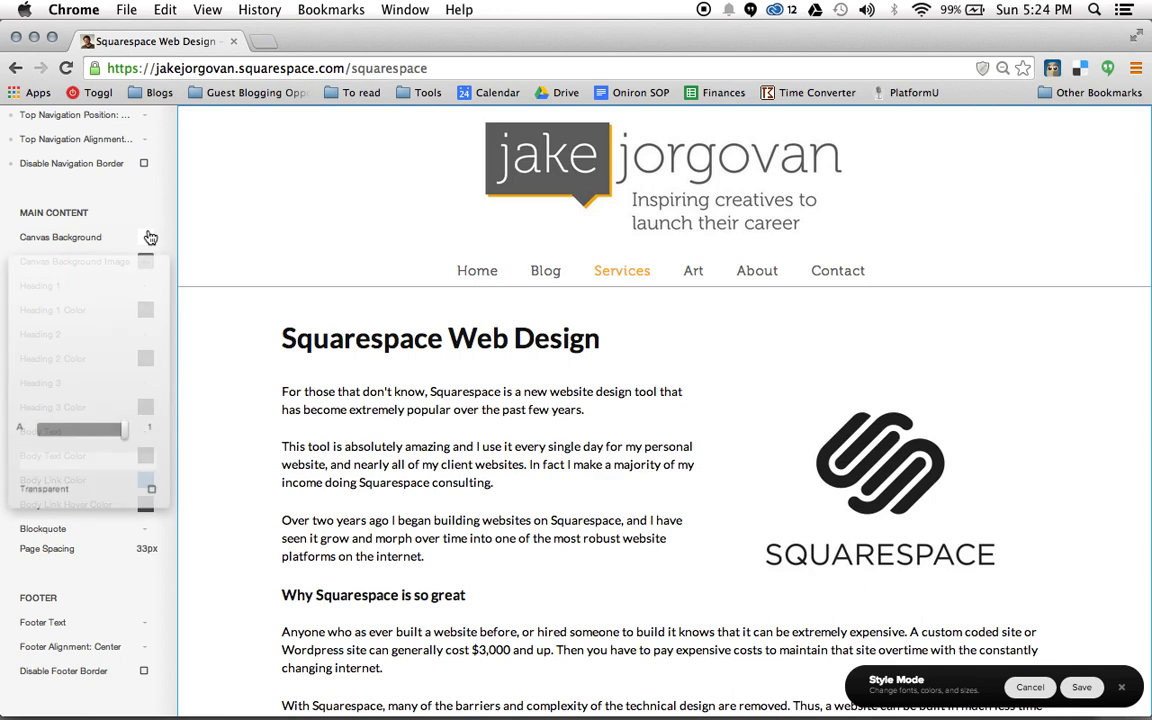
drag(62, 318, 228, 328)
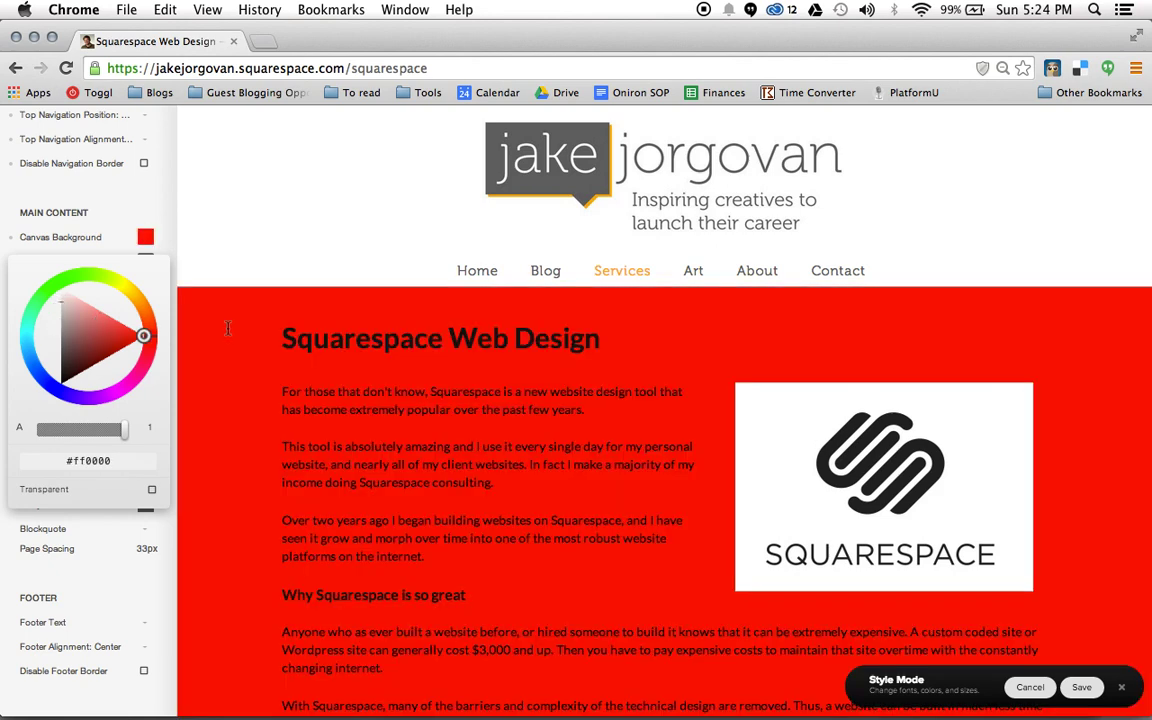
drag(80, 292, 55, 259)
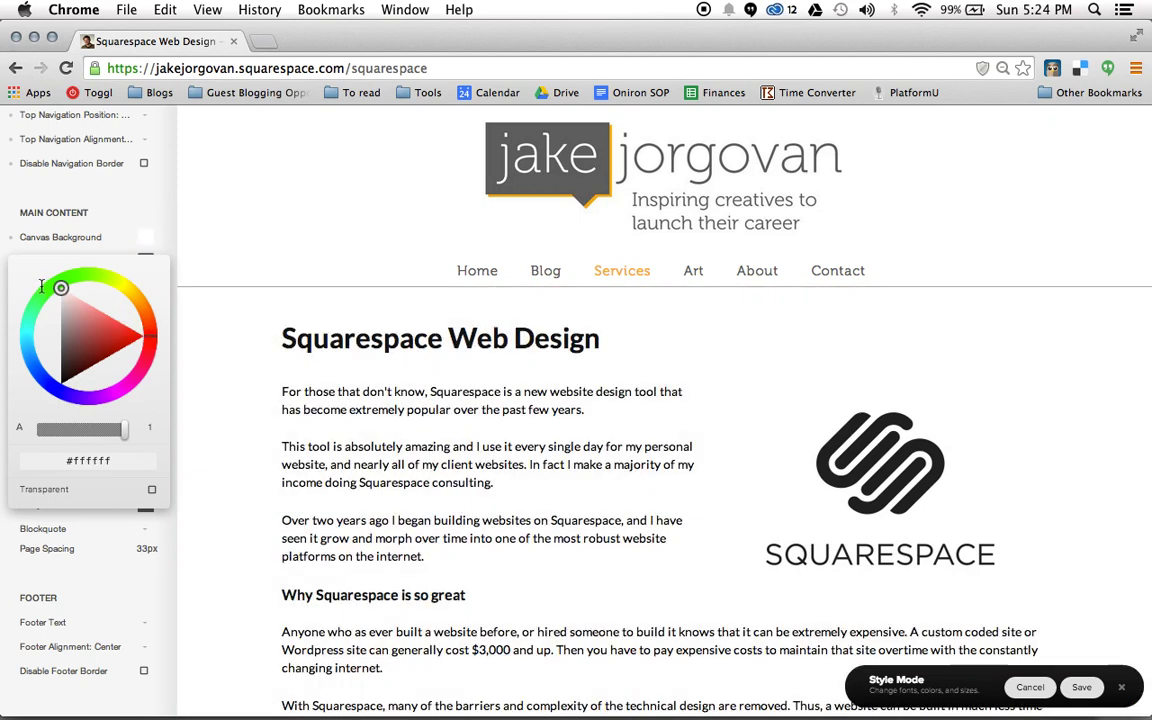
click(108, 207)
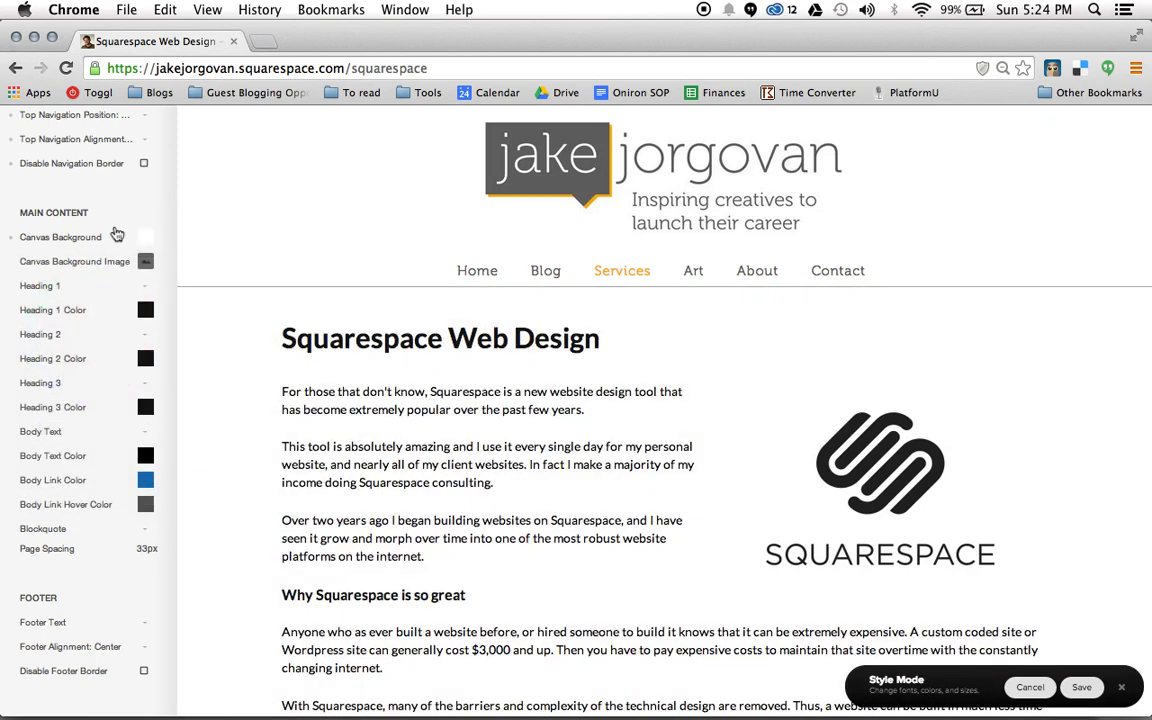
click(120, 288)
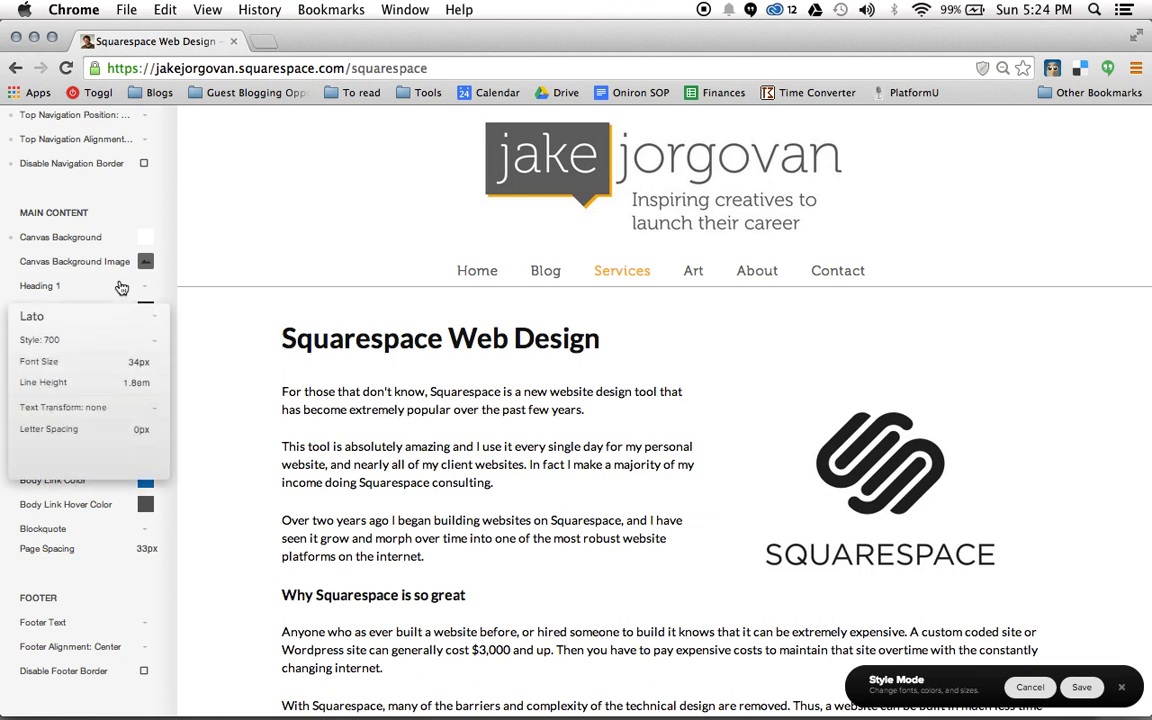
click(83, 344)
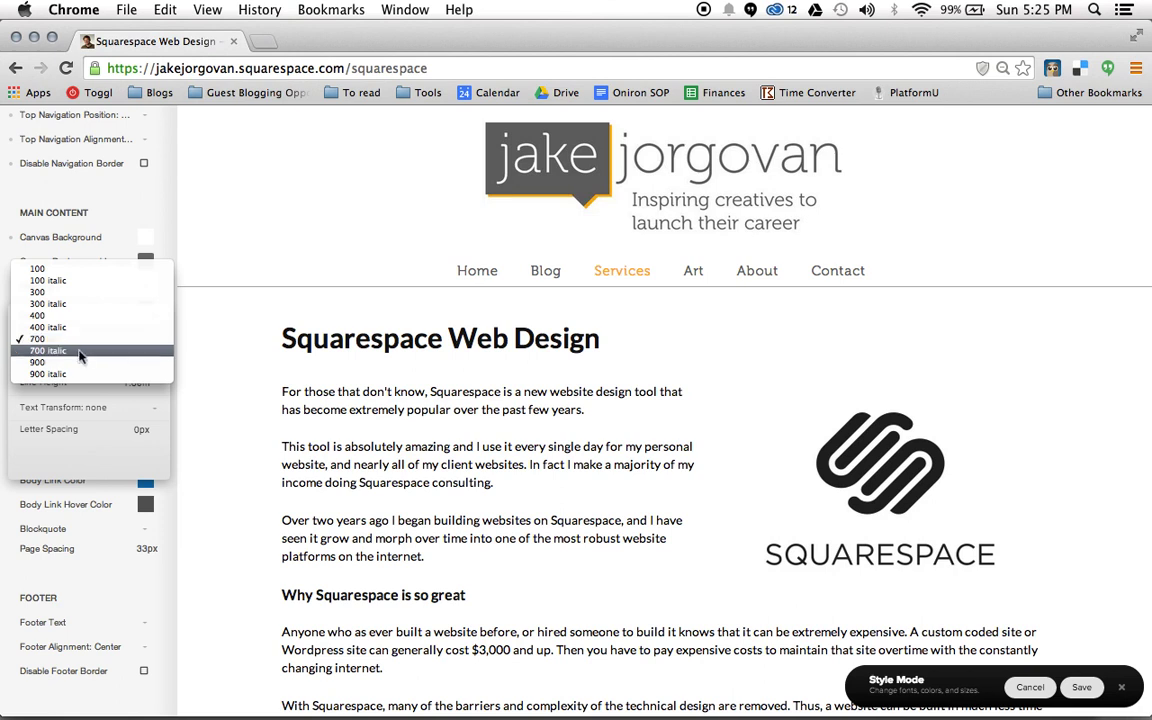
click(83, 350)
click(86, 344)
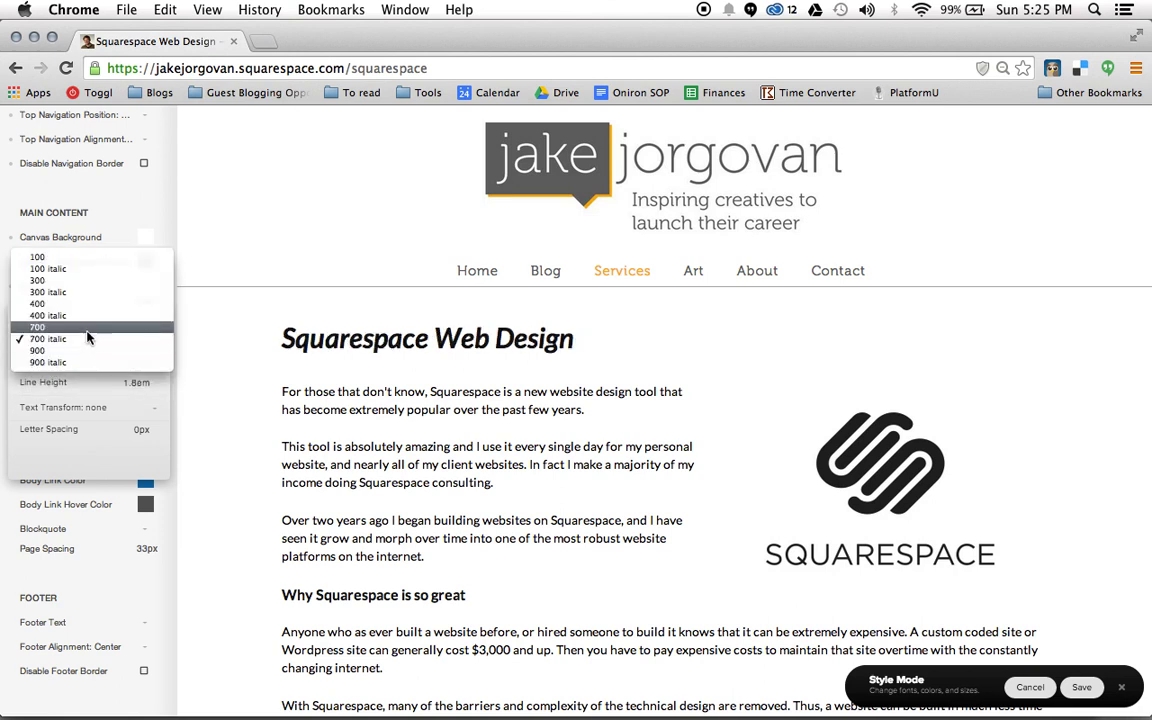
click(80, 328)
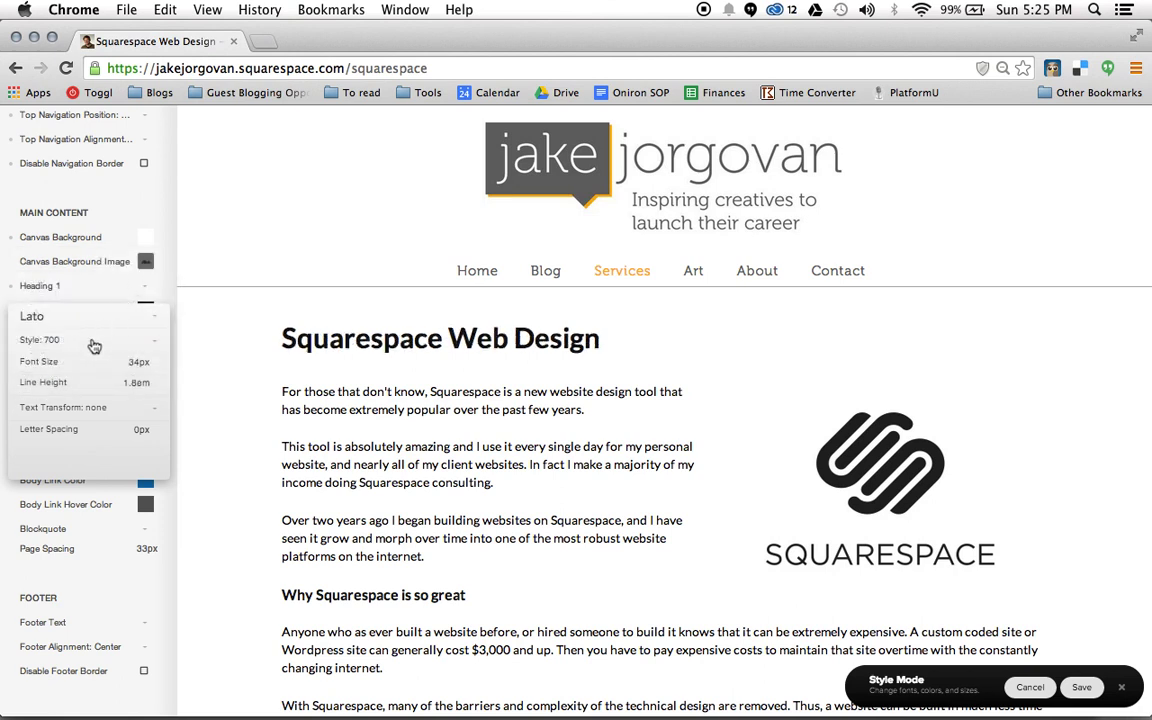
mouse_move(72, 371)
mouse_move(70, 428)
mouse_move(41, 430)
mouse_down()
mouse_move(65, 429)
mouse_move(44, 433)
mouse_up()
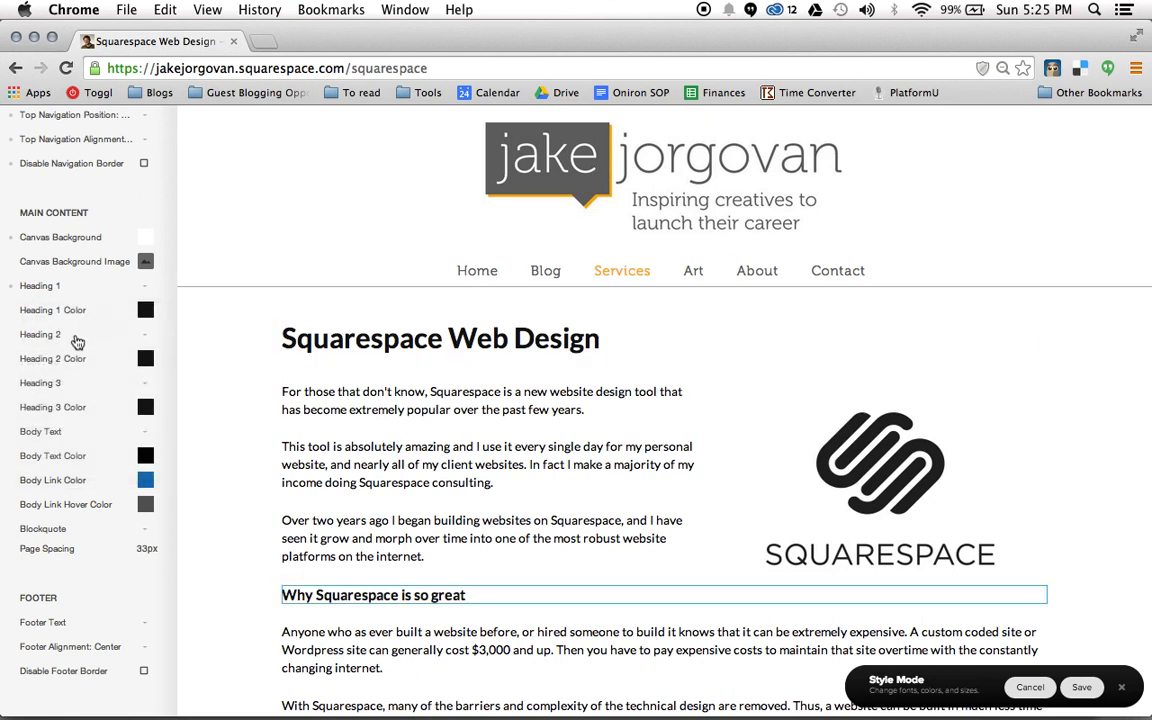
- Set the Heading 1 colour to black #000000 after previewing yellow #ffe500
click(146, 310)
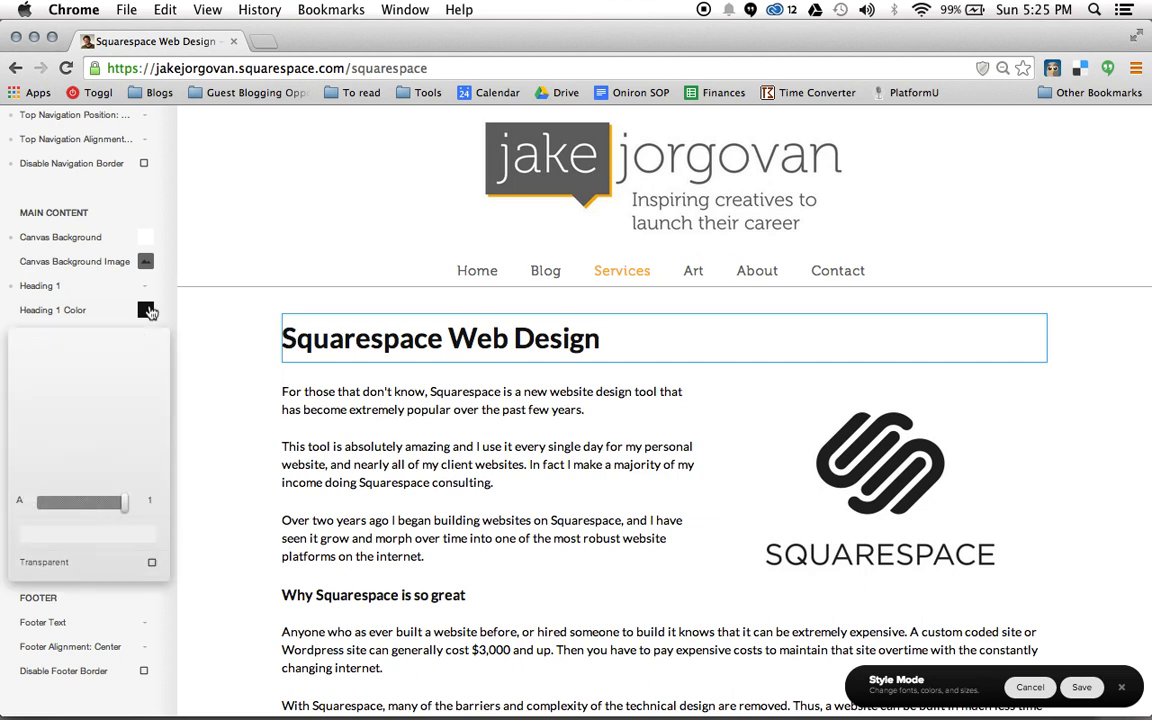
drag(132, 368, 116, 386)
drag(113, 375, 122, 359)
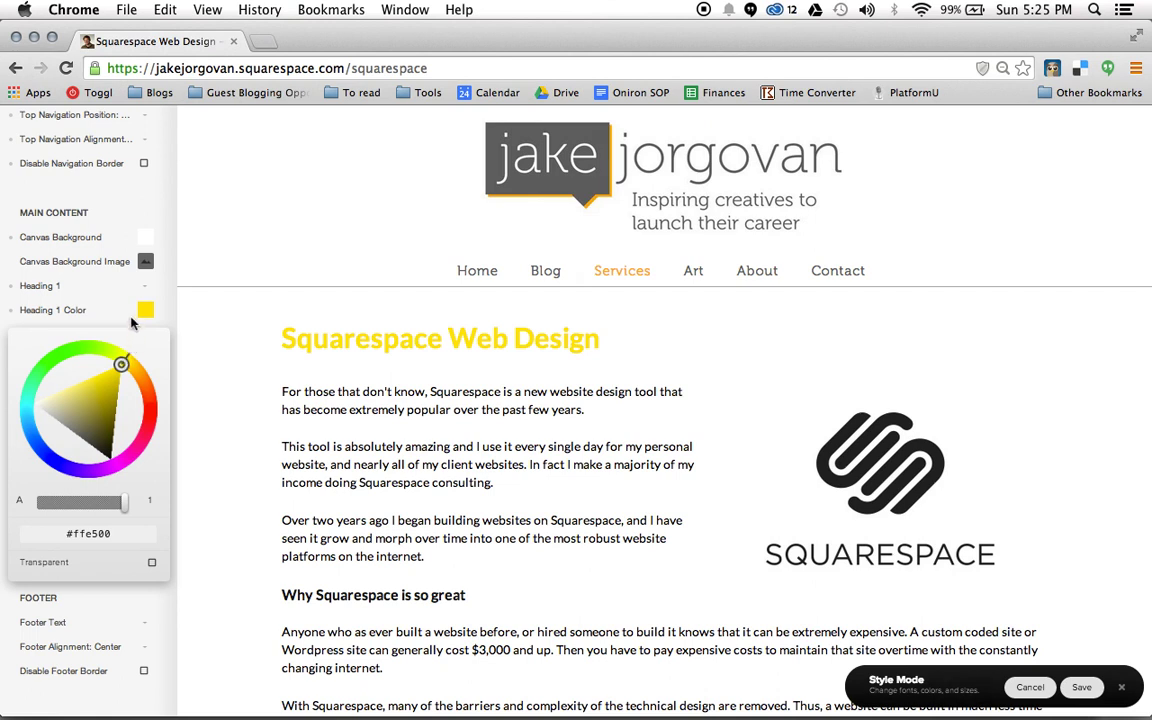
drag(115, 386, 112, 474)
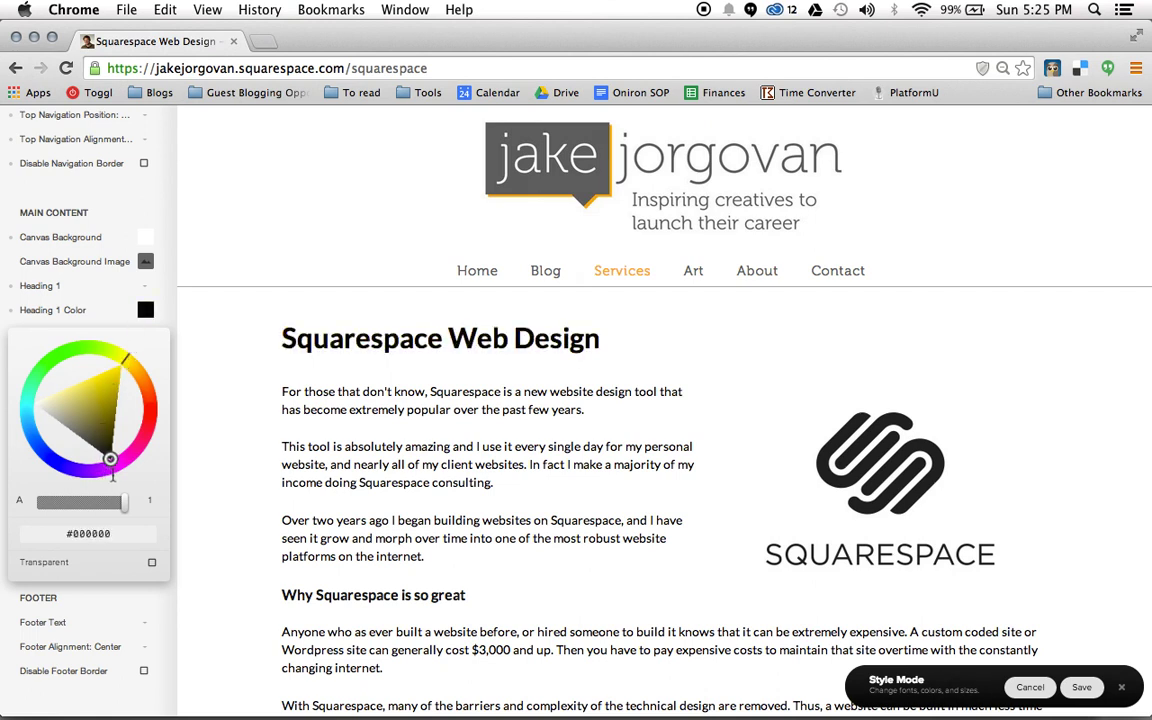
click(98, 252)
scroll(90, 365, down, 1)
scroll(90, 365, down, 2)
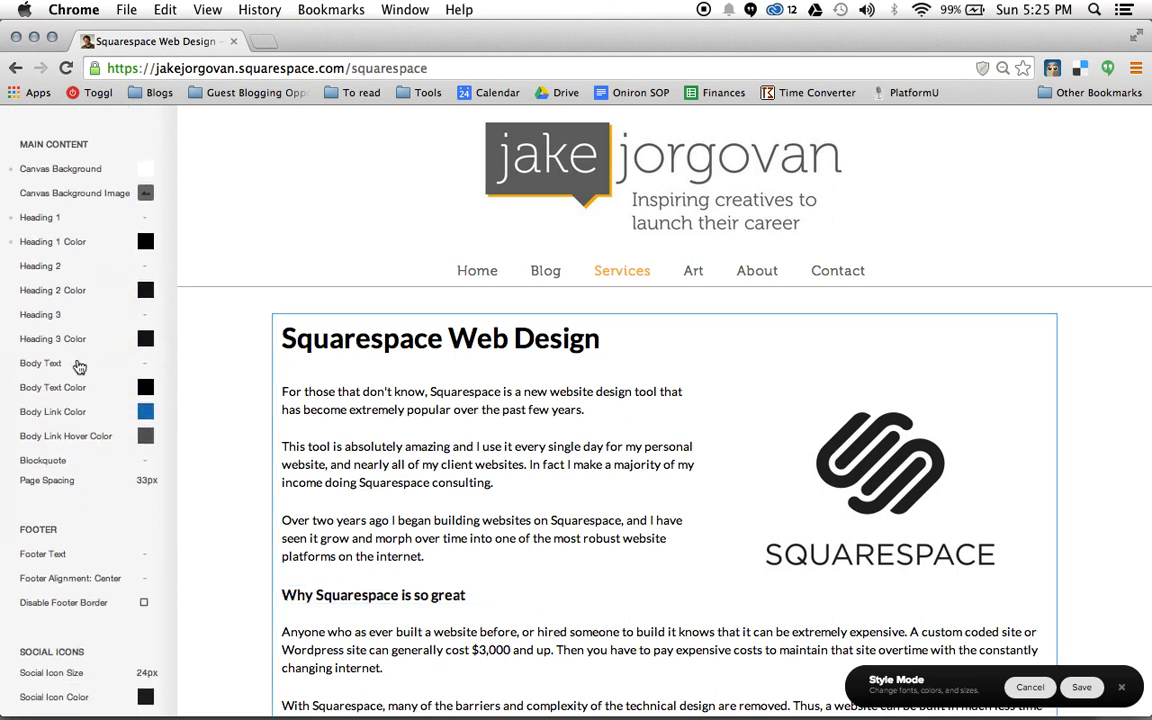
- Preview PT Serif as the Body Text font, then switch it back to Lato
click(79, 366)
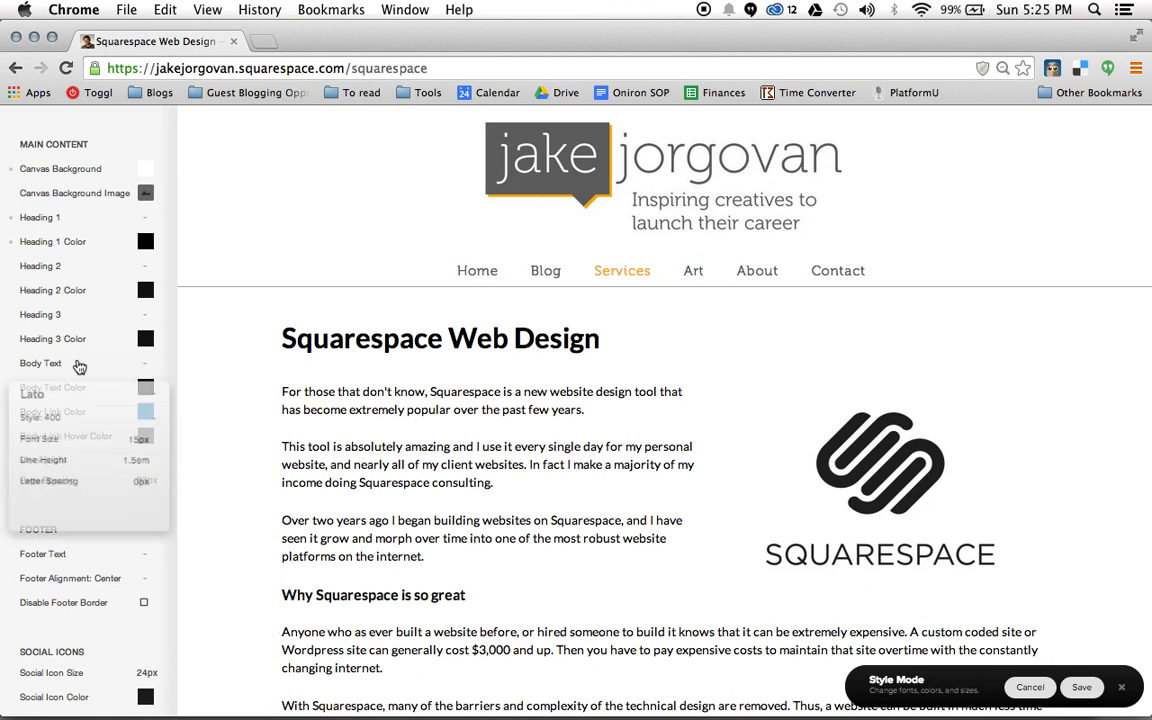
click(76, 398)
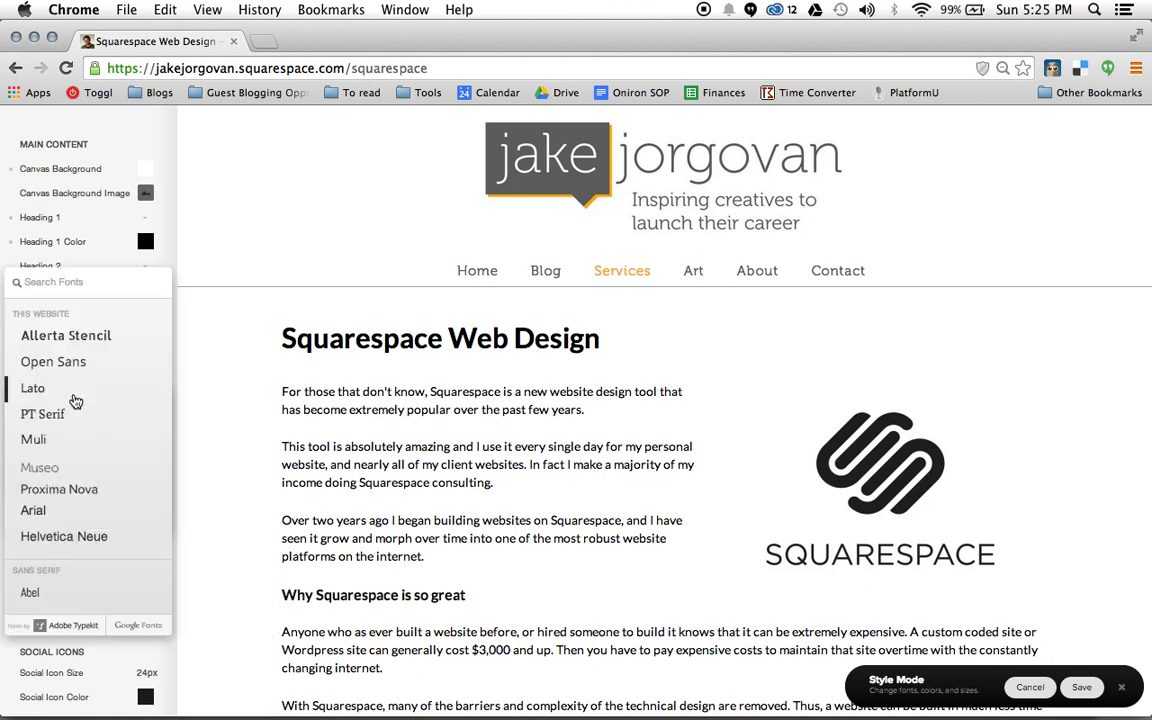
scroll(93, 362, down, 1)
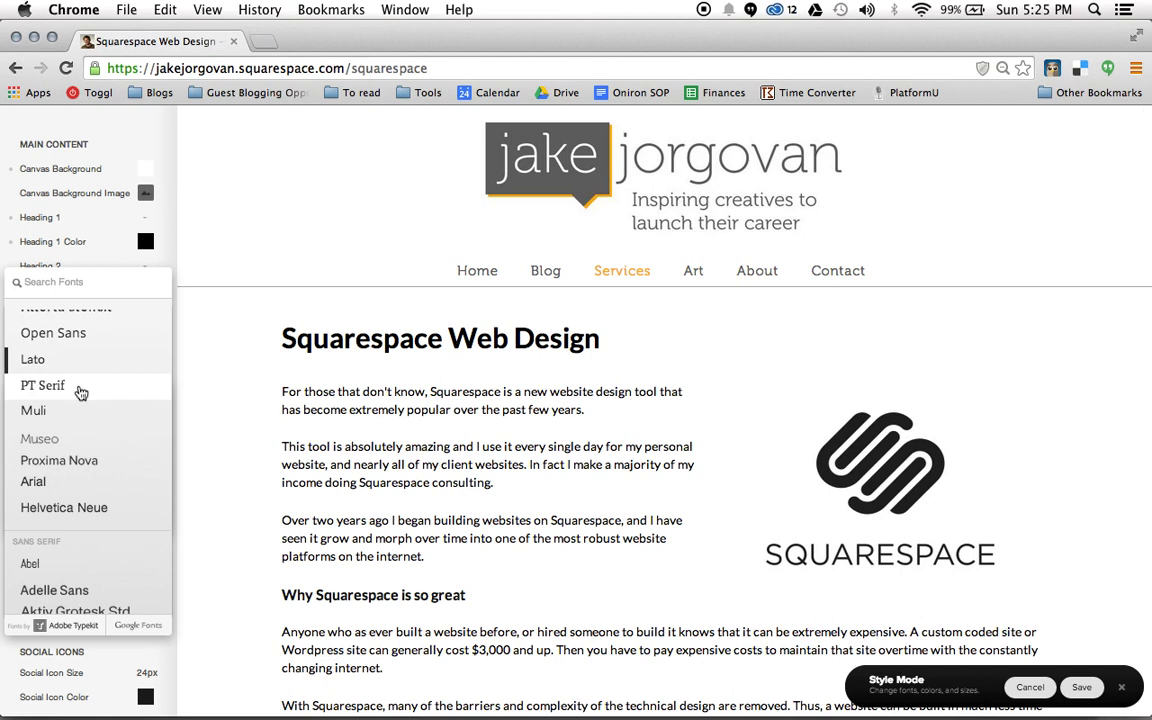
click(81, 393)
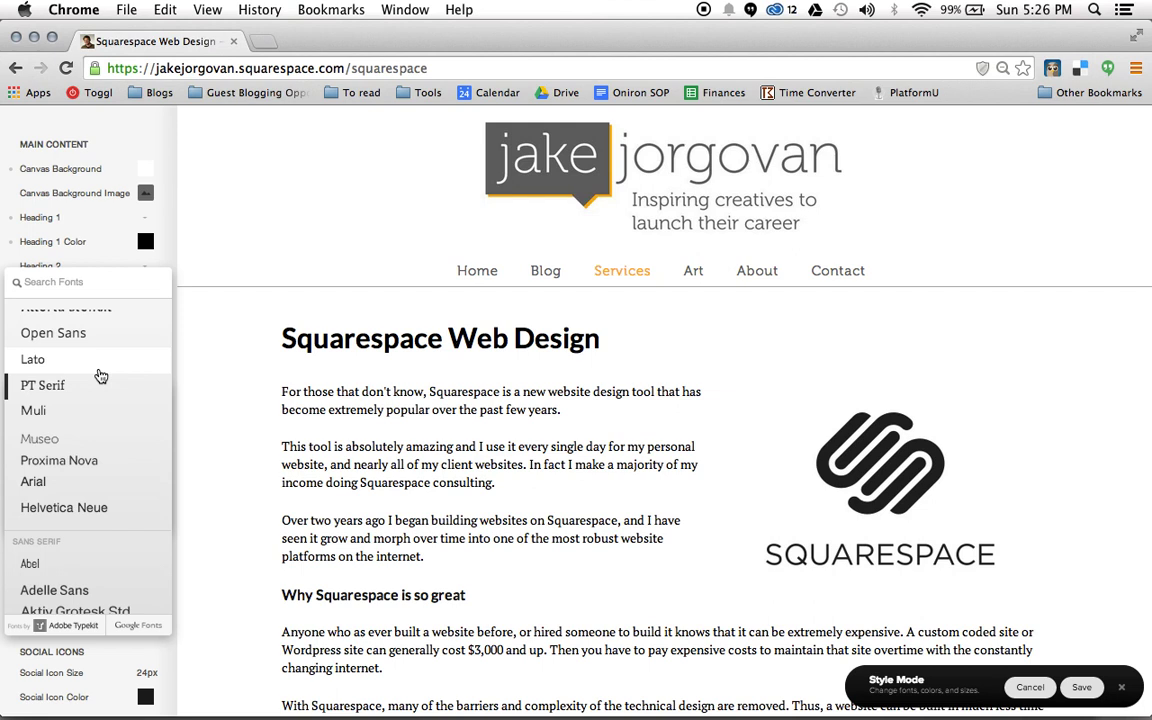
click(100, 364)
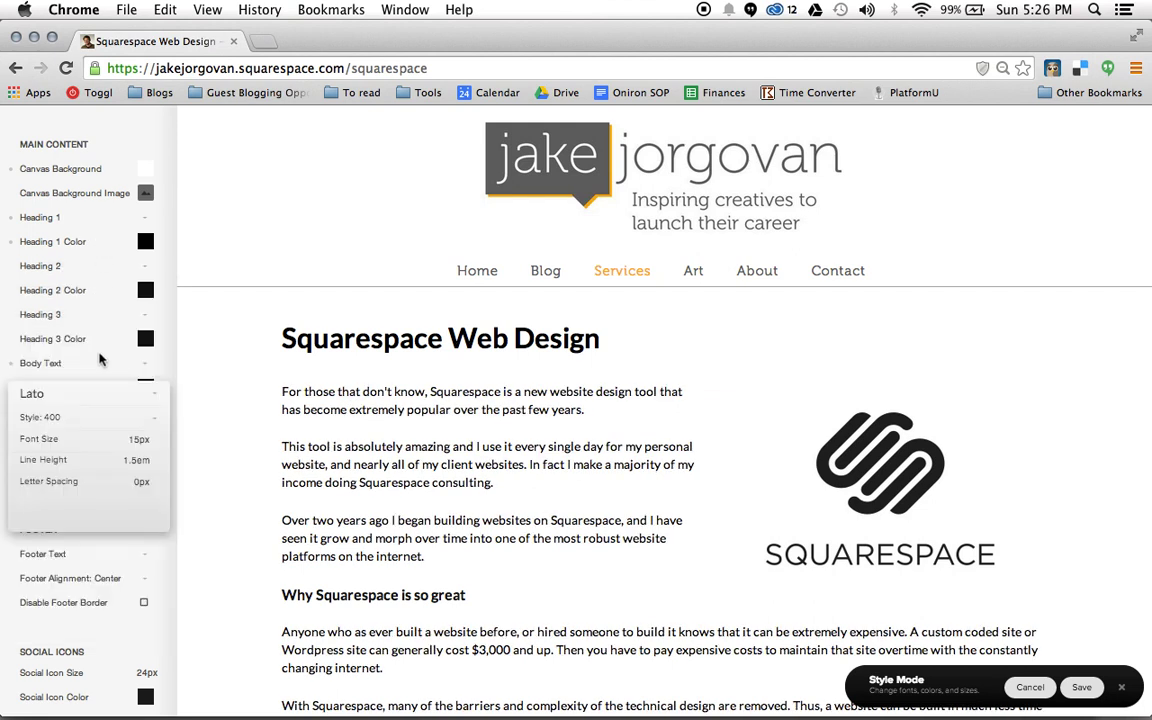
mouse_move(34, 438)
mouse_move(33, 440)
mouse_down()
mouse_move(89, 434)
mouse_move(3, 446)
mouse_move(33, 441)
mouse_up()
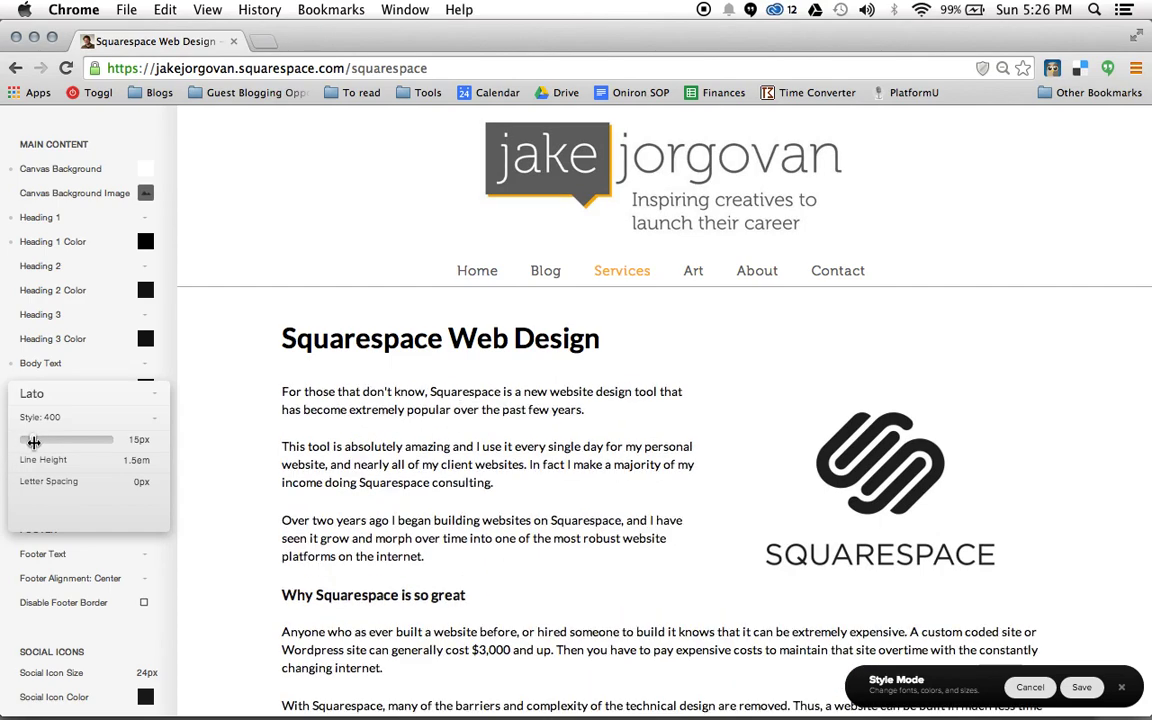
click(137, 438)
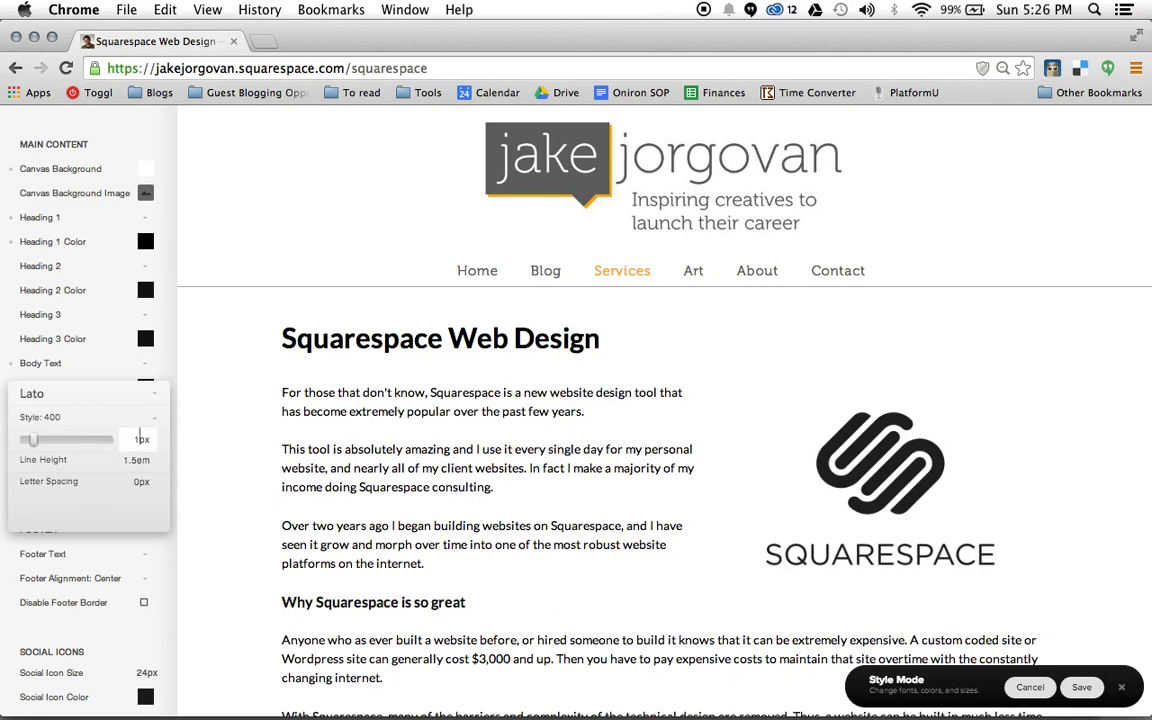
text(5)
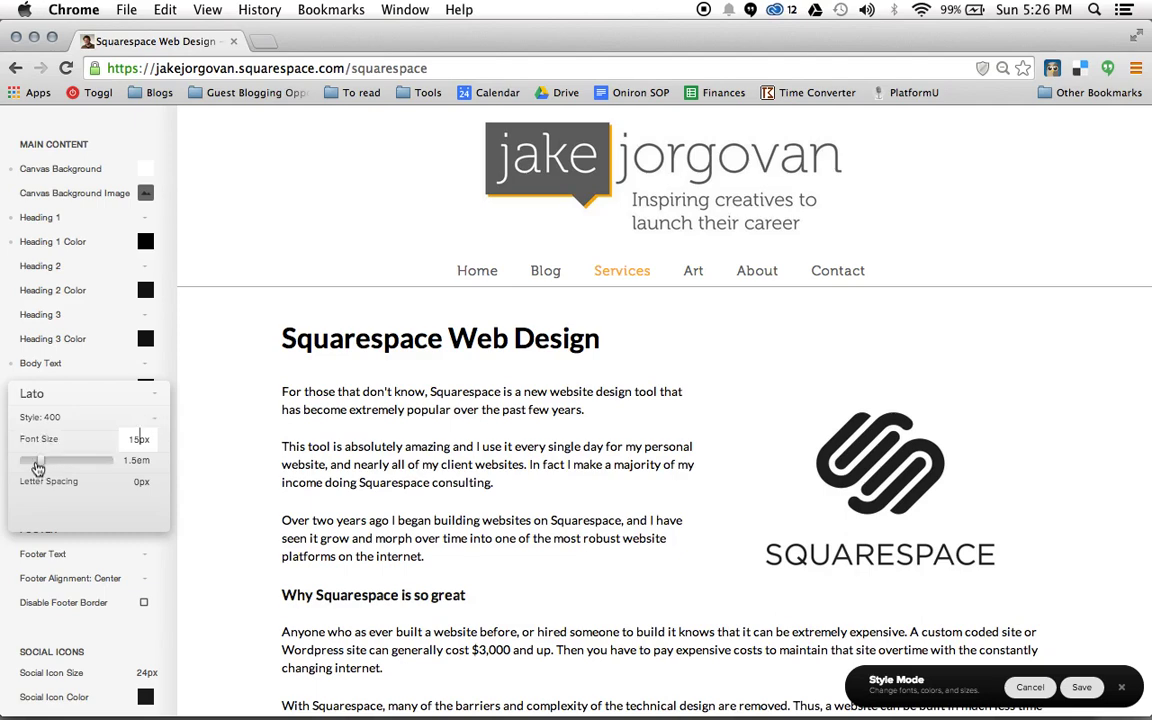
mouse_move(39, 460)
mouse_down()
mouse_move(22, 461)
mouse_move(88, 459)
mouse_move(39, 472)
mouse_up()
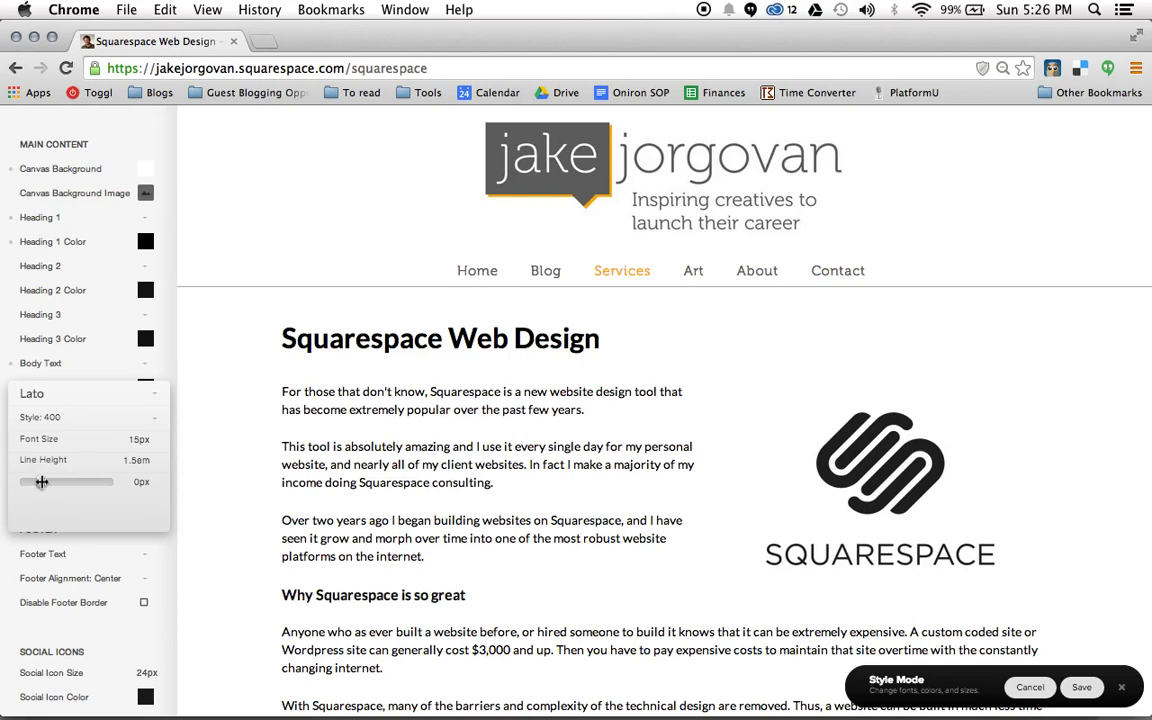
drag(50, 486, 40, 484)
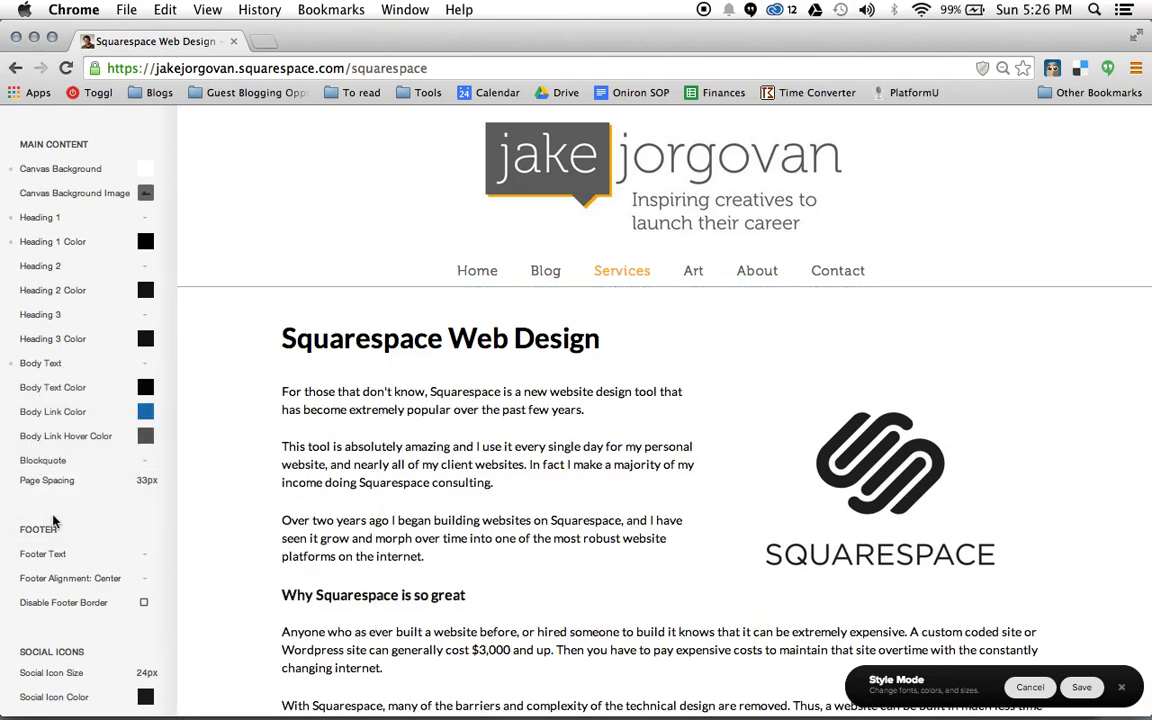
- Drag Page Spacing down to 0px, then back up to settle at 35px
scroll(55, 519, down, 3)
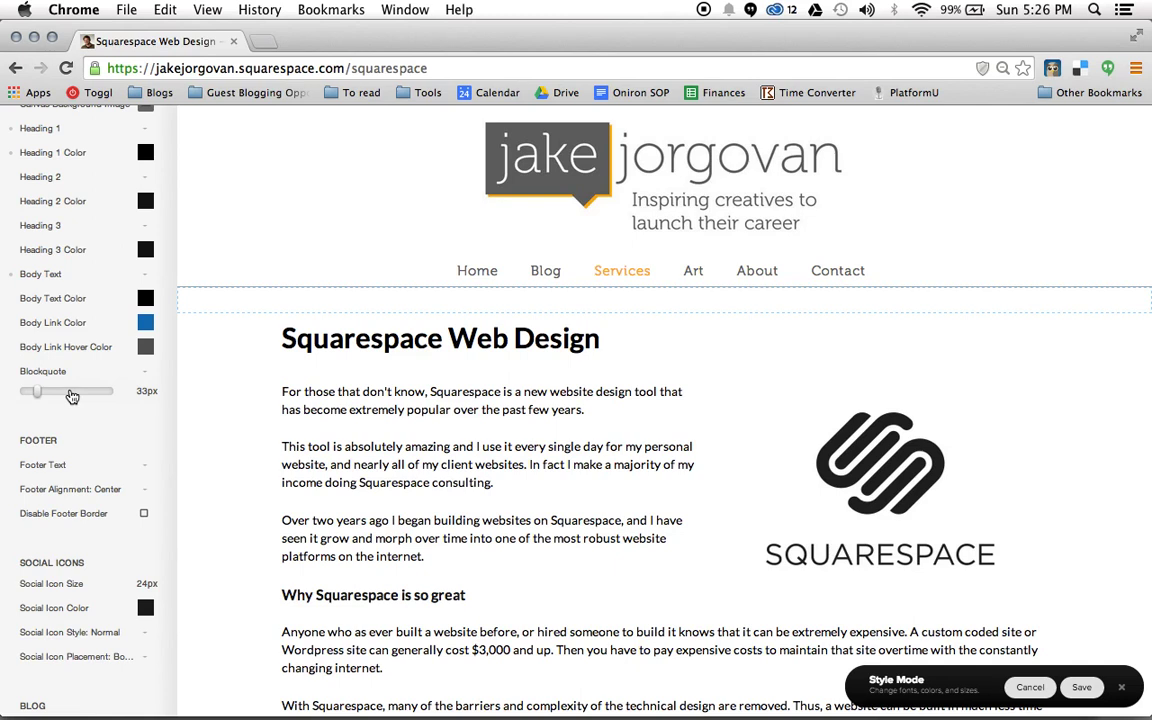
mouse_move(71, 401)
drag(38, 392, 5, 393)
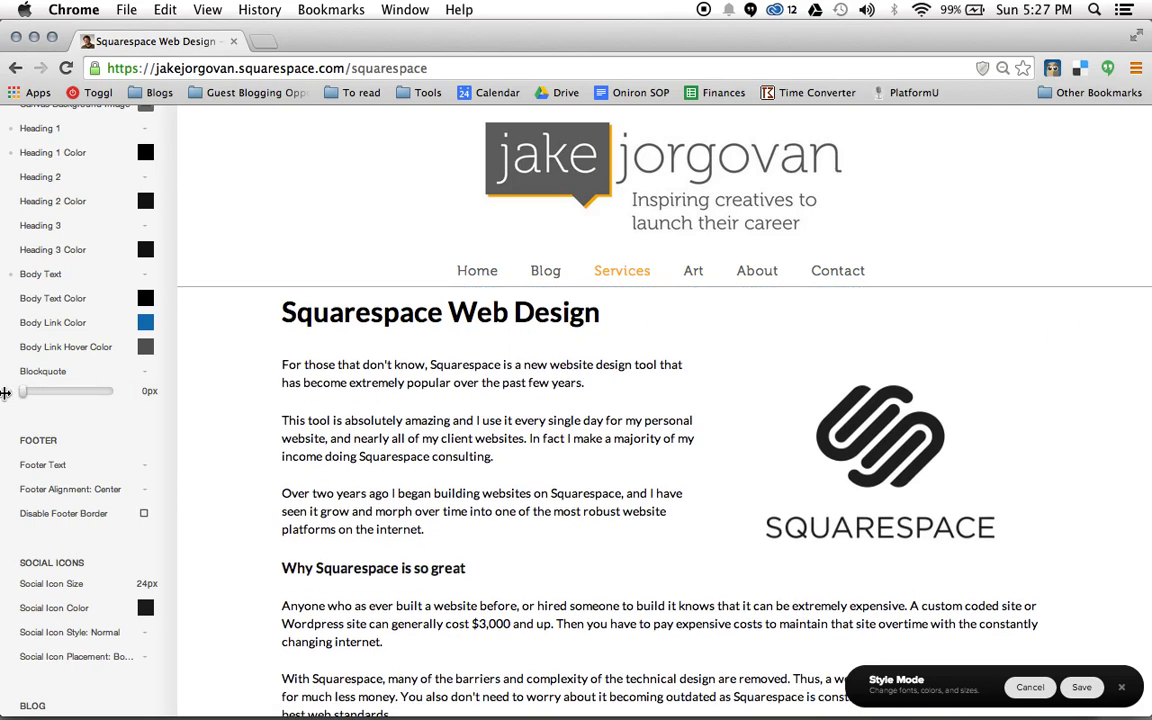
drag(8, 394, 38, 403)
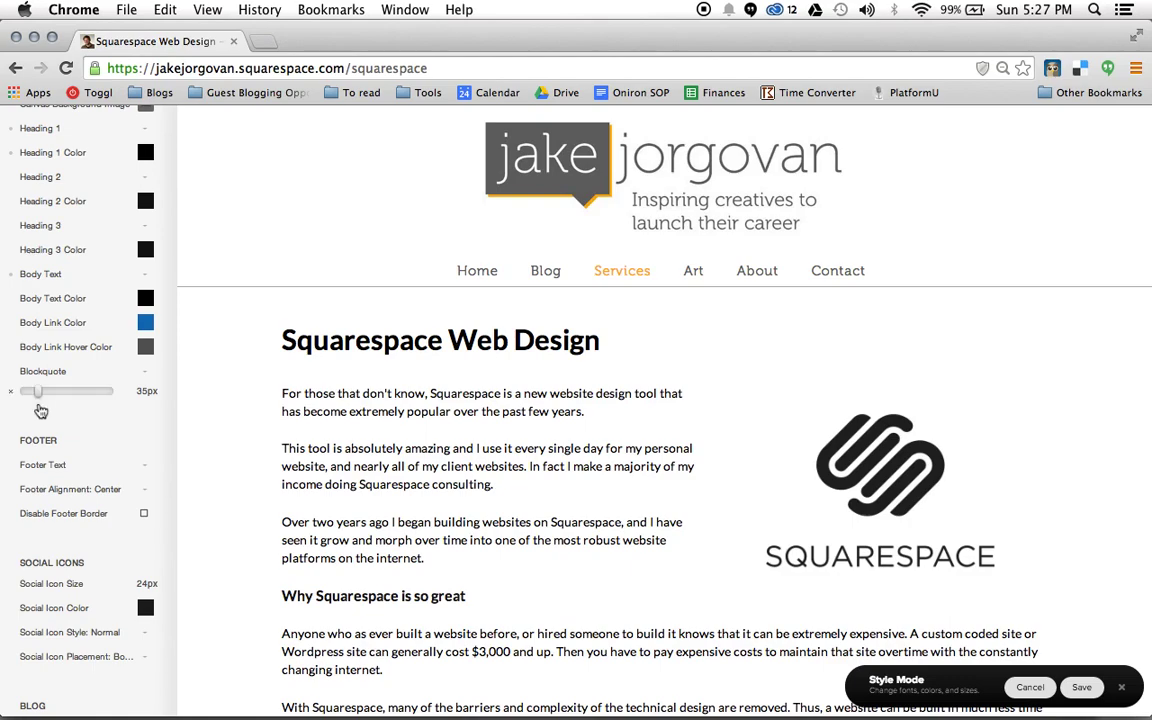
scroll(95, 416, down, 3)
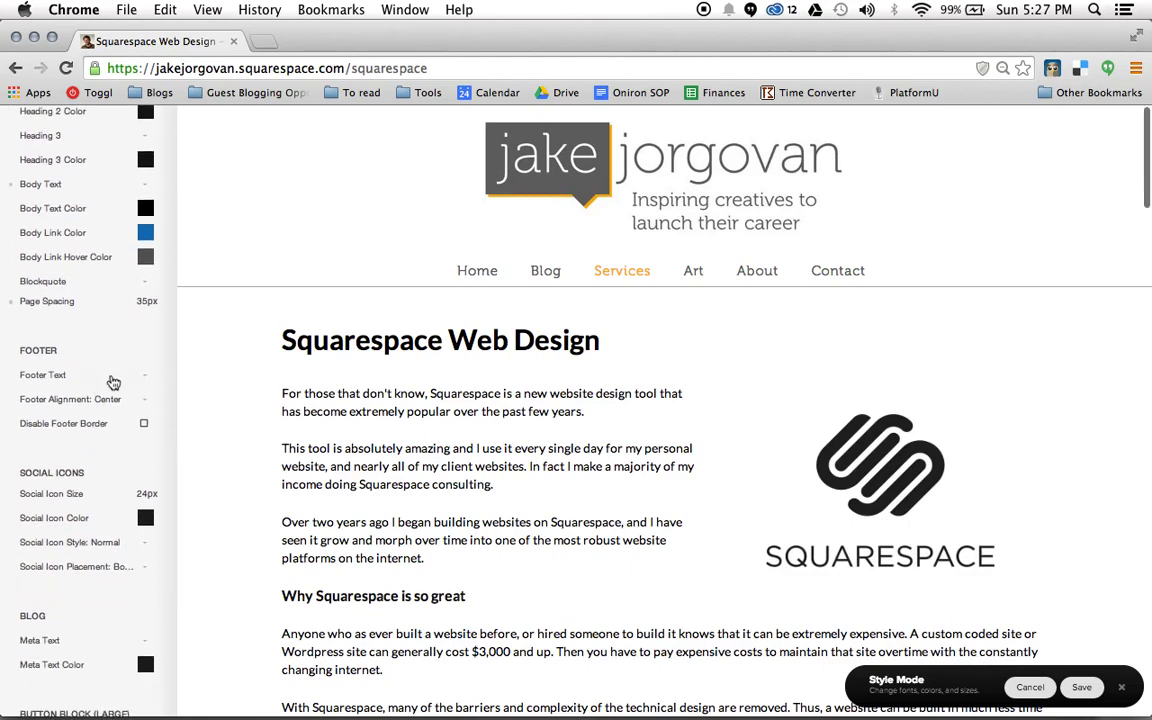
- Set the Footer Text font size to 17px
scroll(219, 380, down, 20)
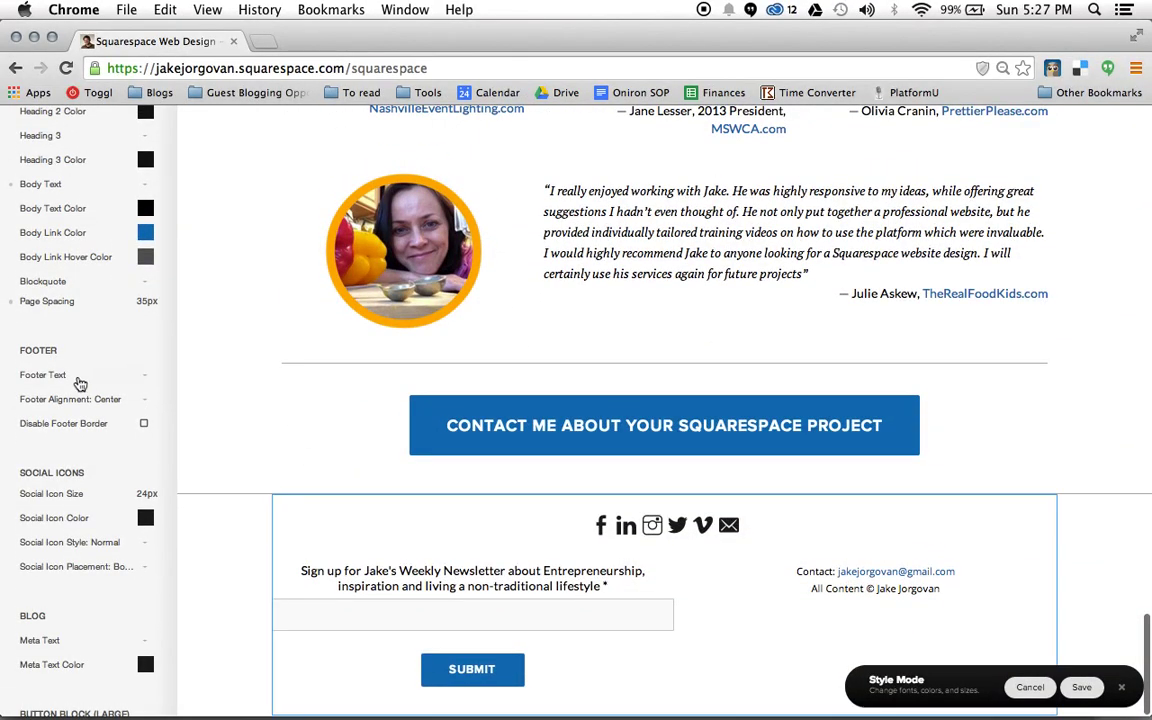
click(80, 382)
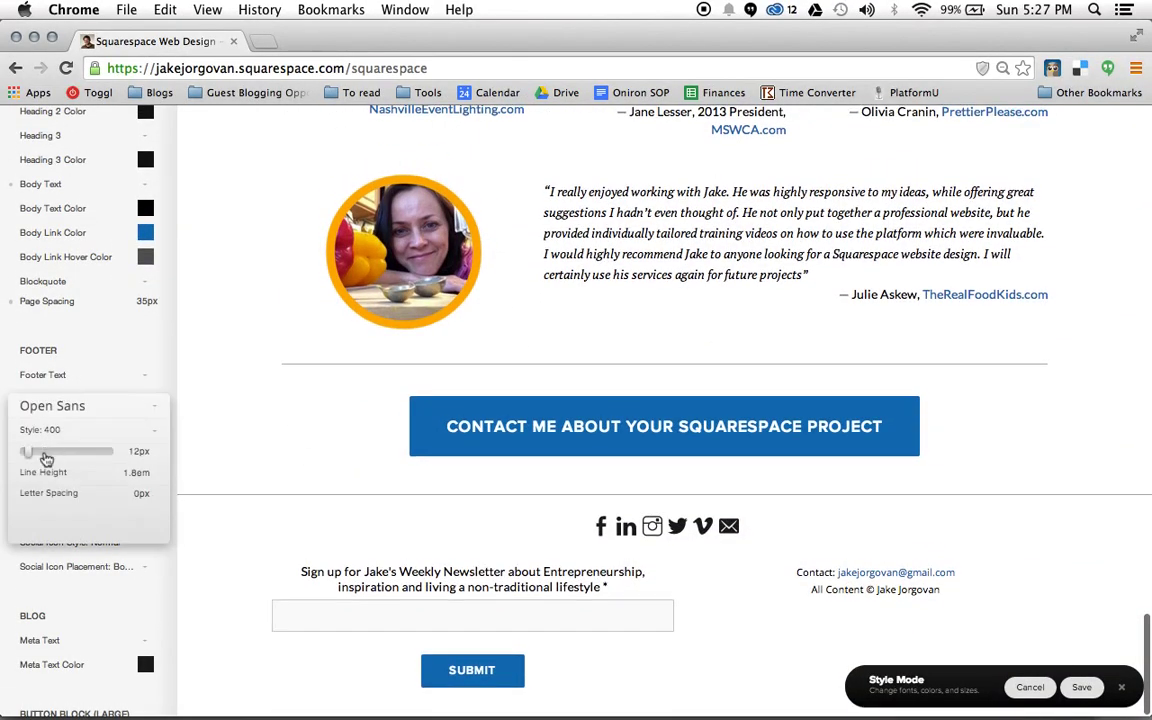
drag(30, 454, 35, 453)
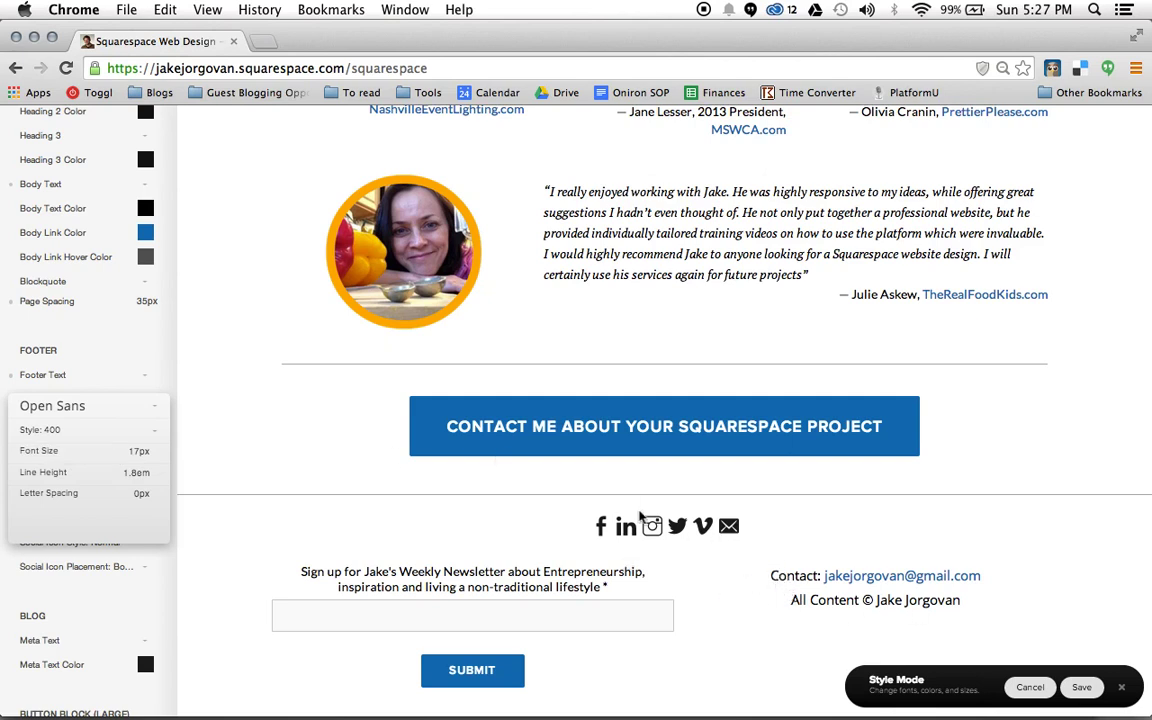
click(116, 354)
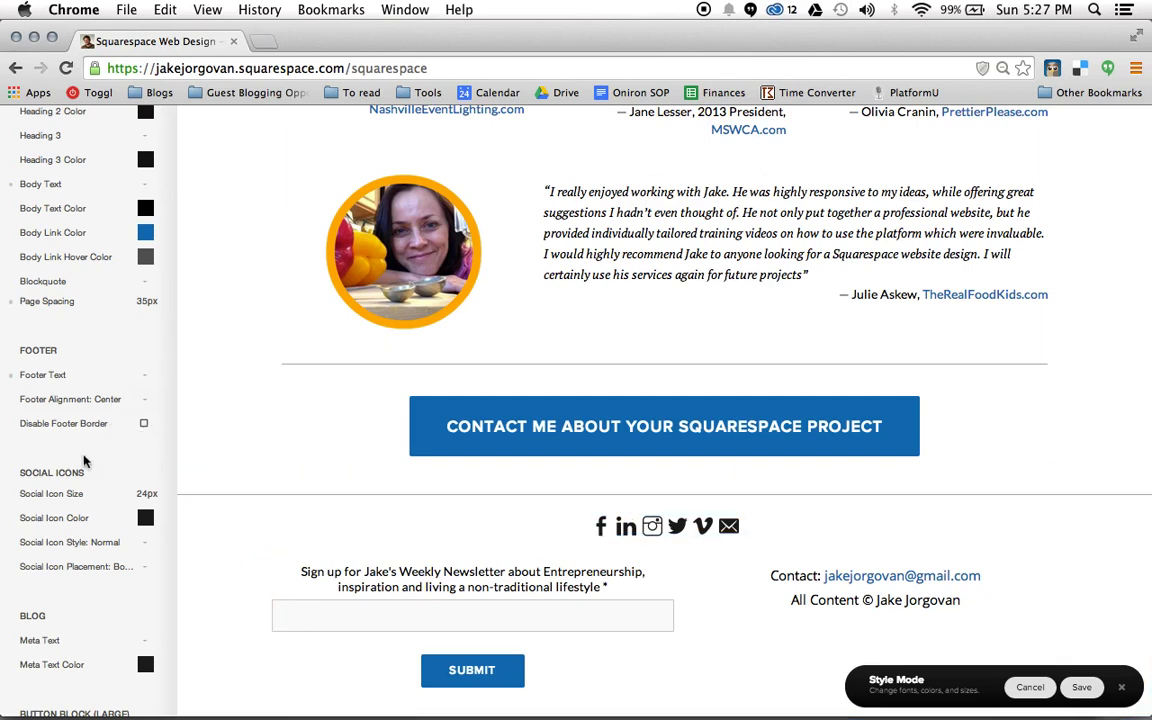
scroll(83, 458, down, 1)
scroll(78, 440, down, 4)
mouse_move(96, 378)
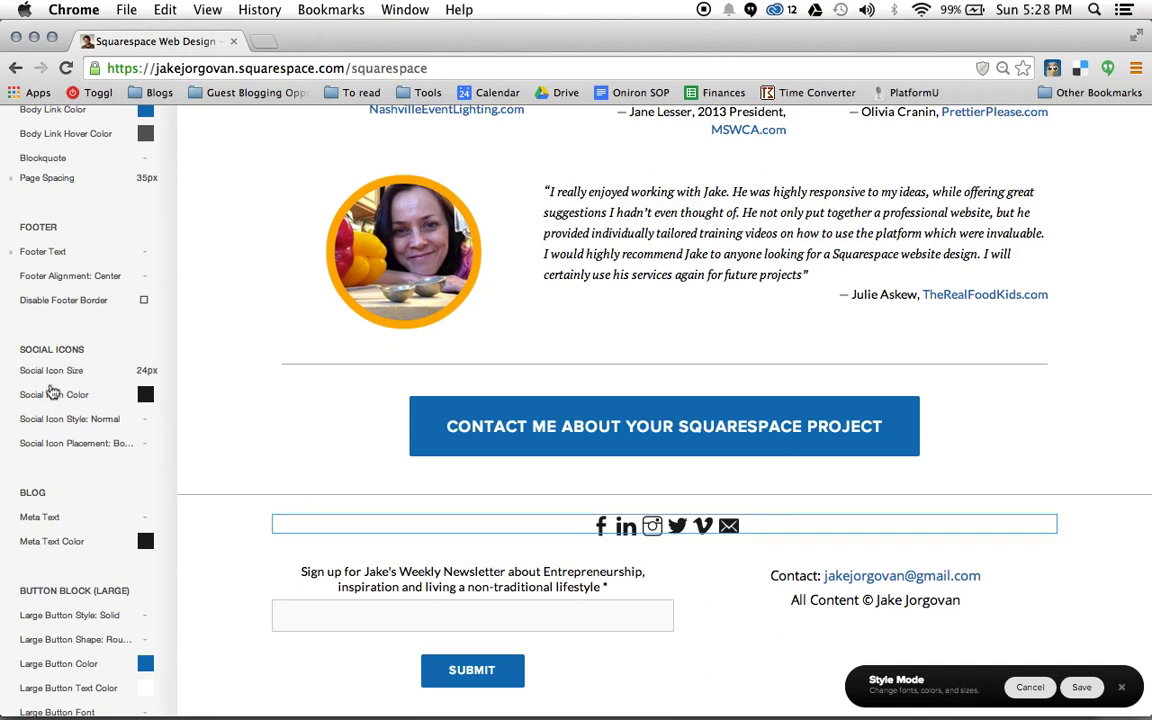
- Make social icons 32px and preview Square and Round styles before returning to Normal
mouse_move(46, 366)
mouse_down()
mouse_move(145, 364)
mouse_move(8, 370)
mouse_move(66, 371)
mouse_up()
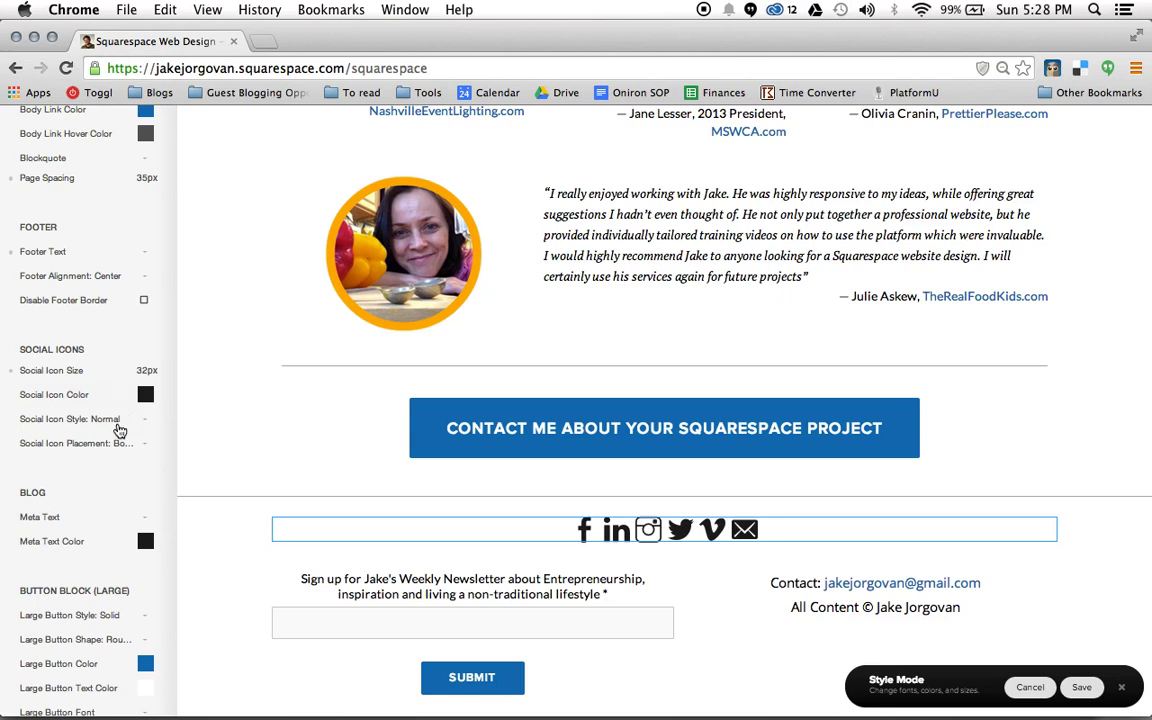
click(121, 430)
click(121, 428)
click(107, 428)
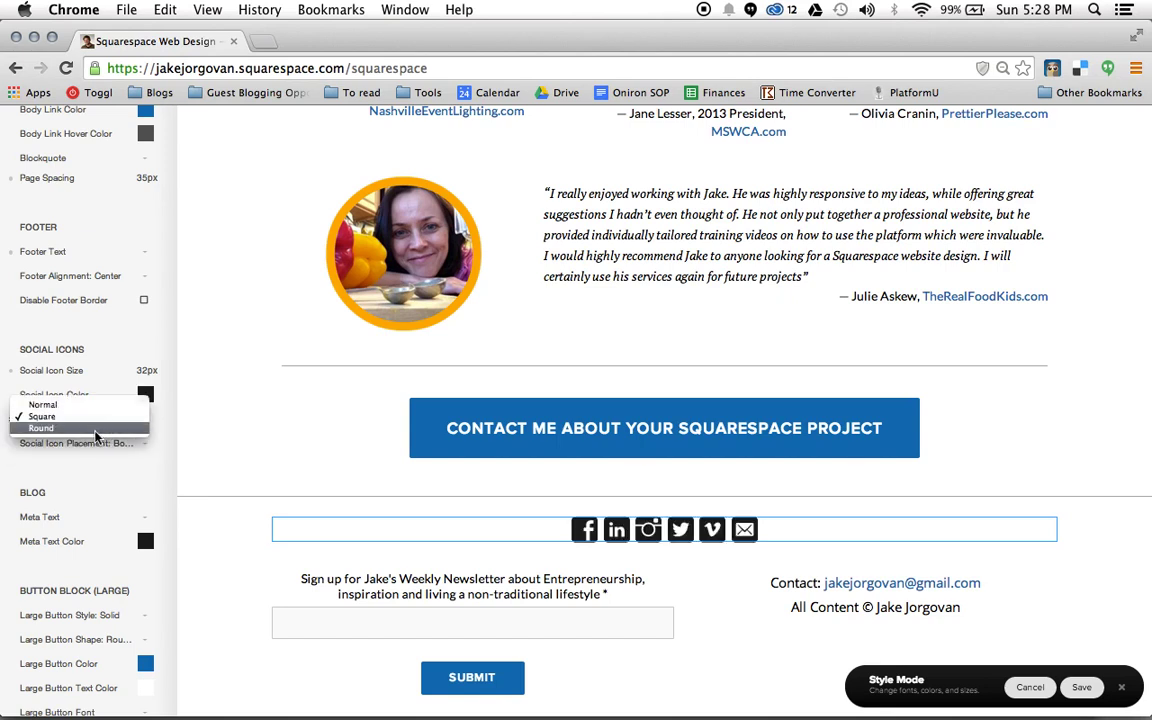
click(95, 431)
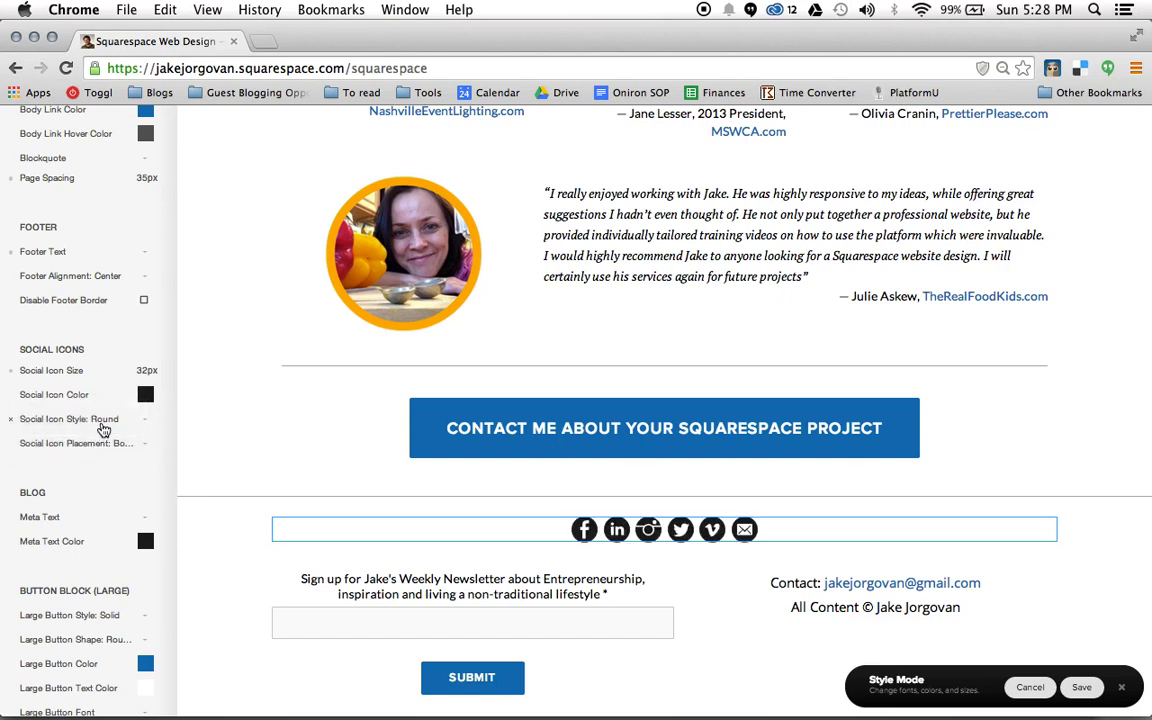
click(103, 424)
click(80, 391)
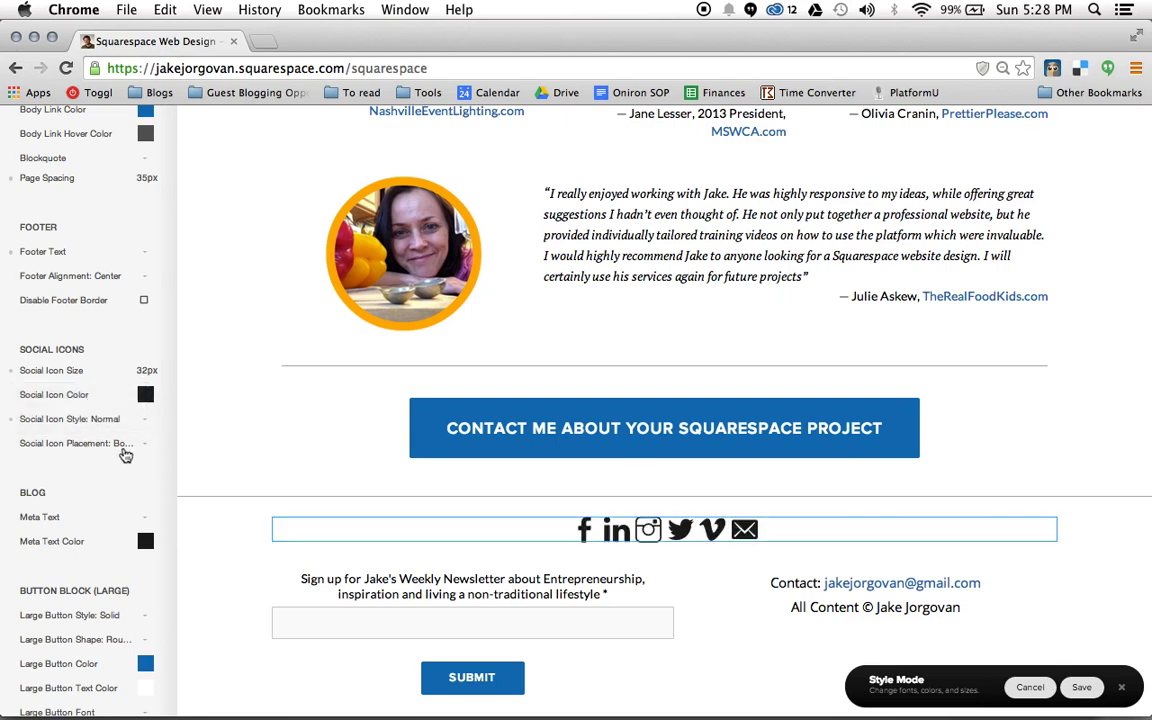
- Review the Social Icon Placement options, leaving placement unchanged
click(121, 443)
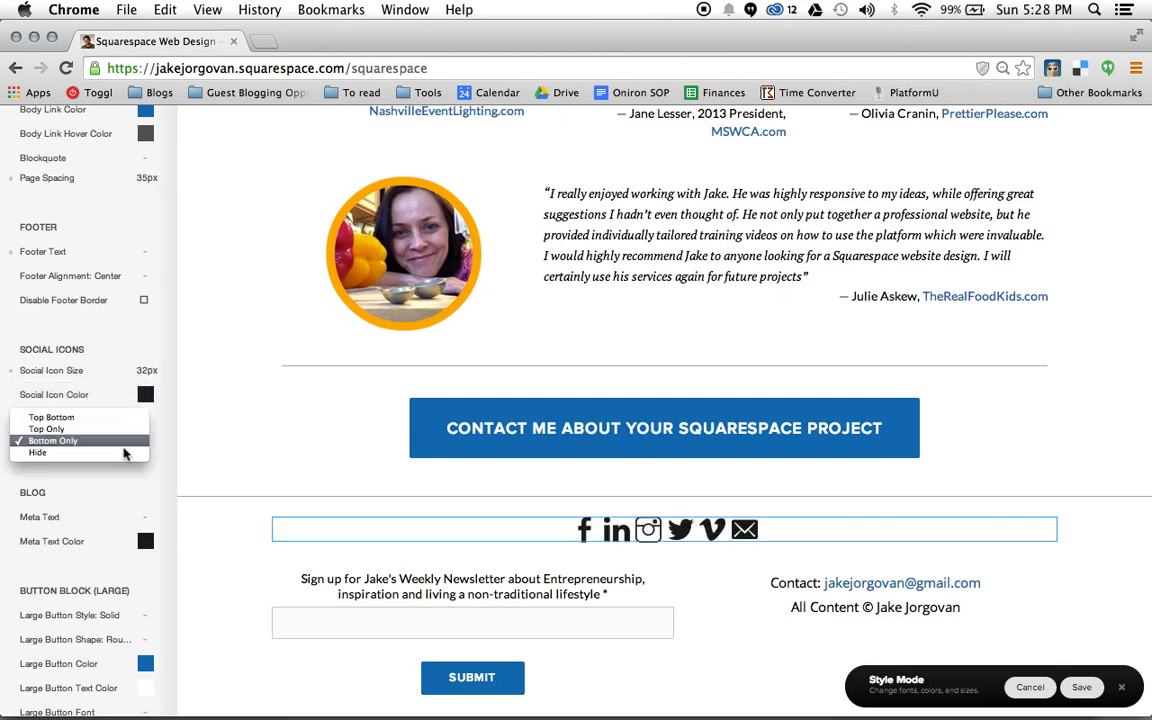
click(166, 479)
scroll(149, 478, down, 3)
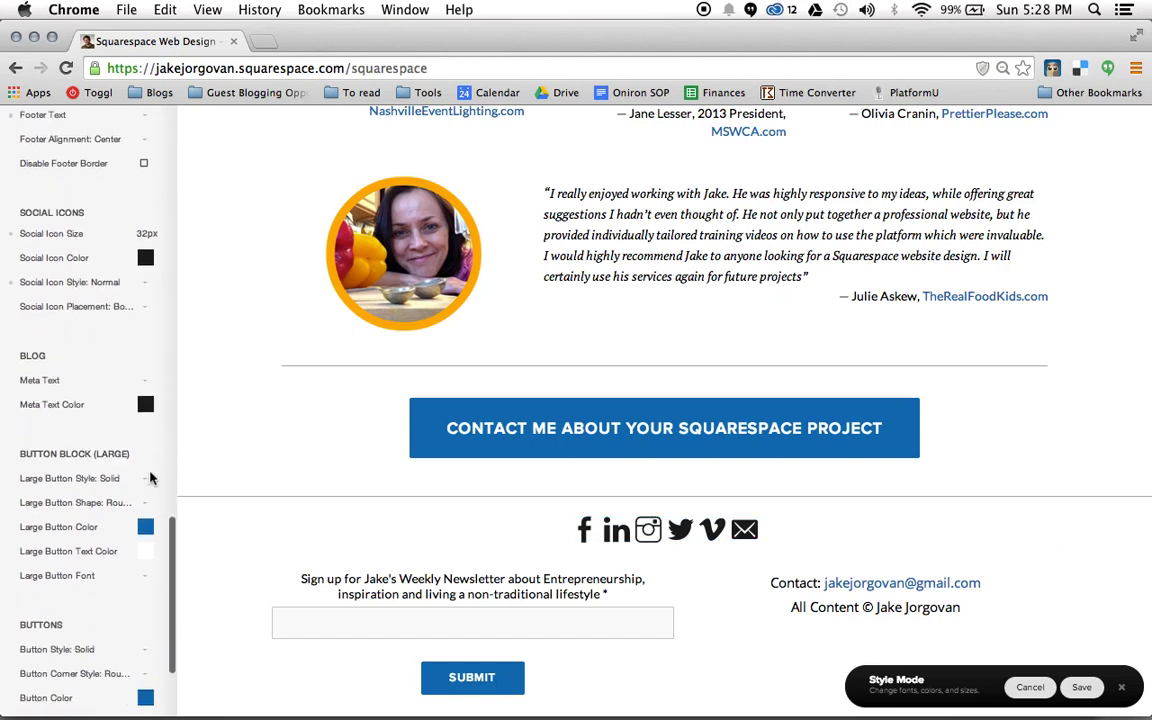
scroll(132, 350, down, 3)
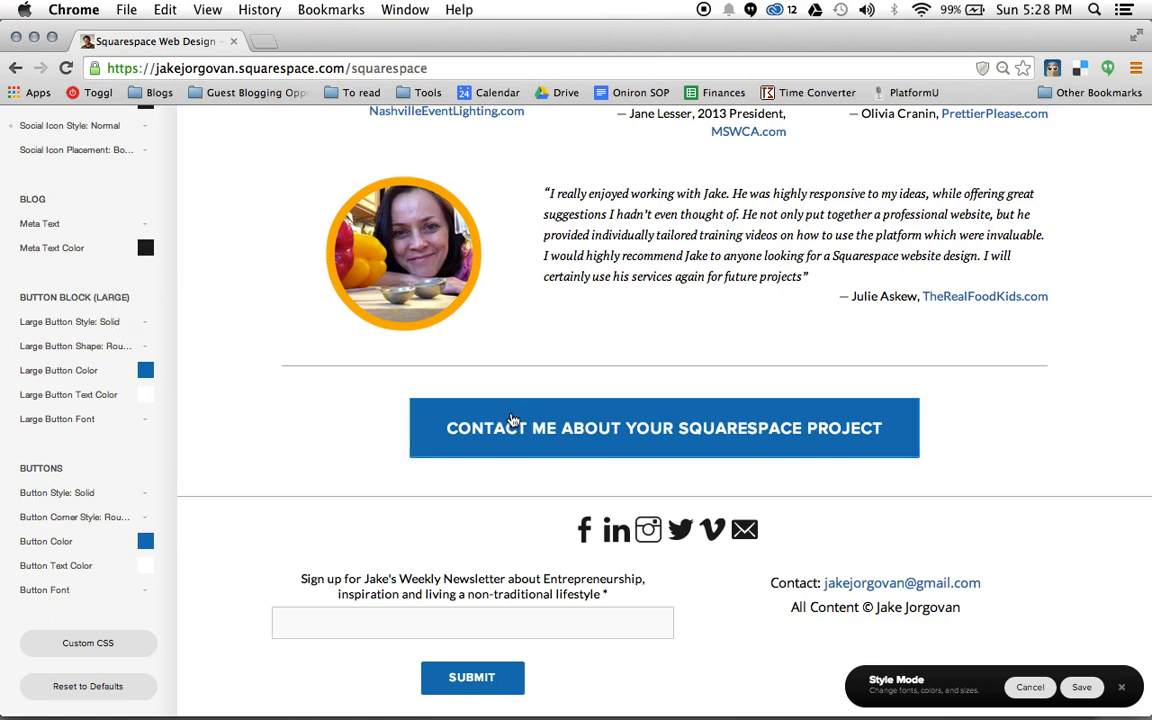
click(153, 373)
double_click(85, 592)
key(super+c)
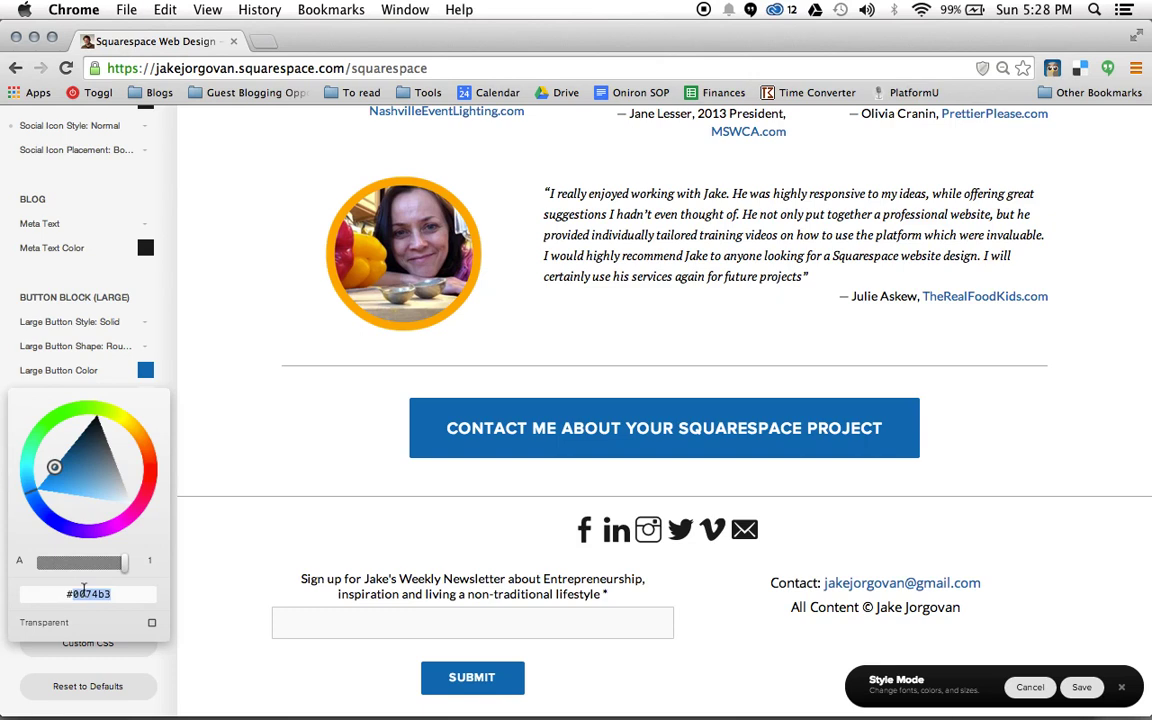
click(122, 410)
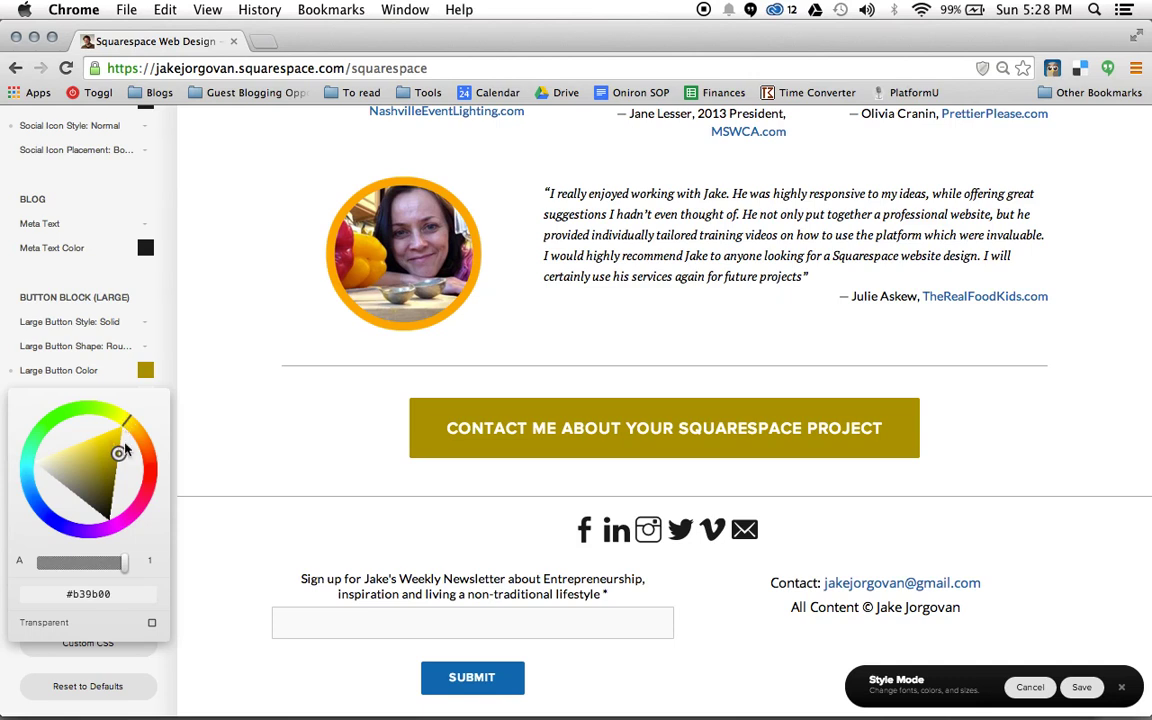
double_click(96, 590)
key(super+v)
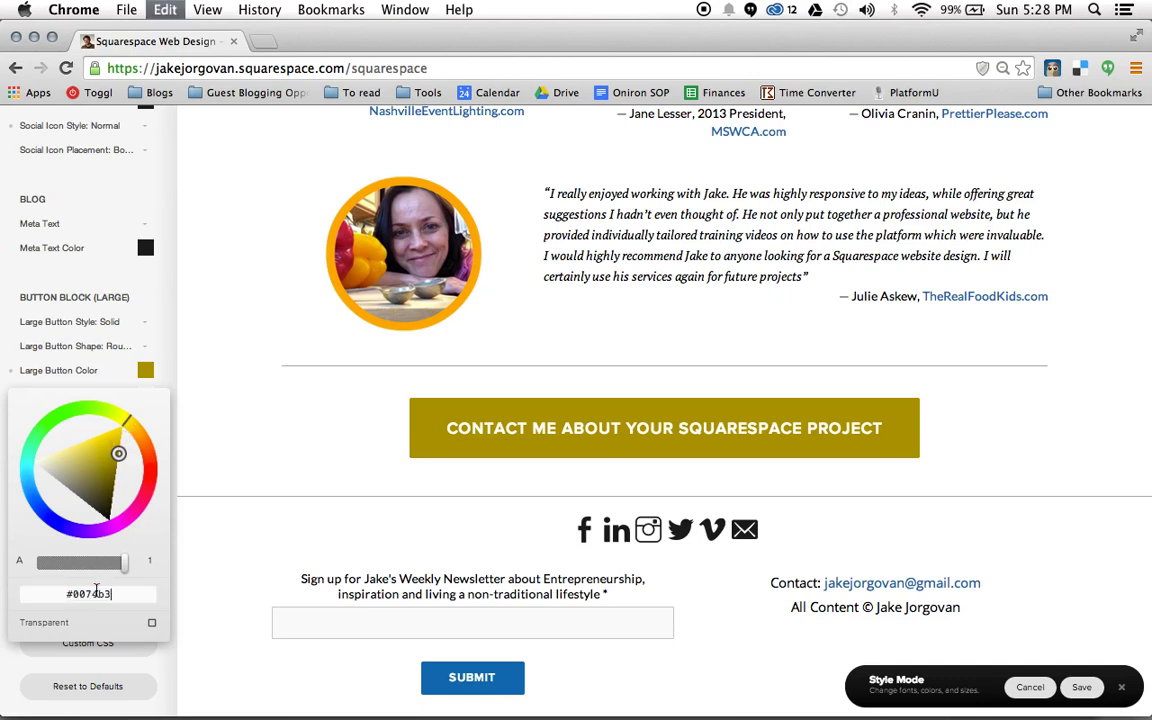
click(141, 311)
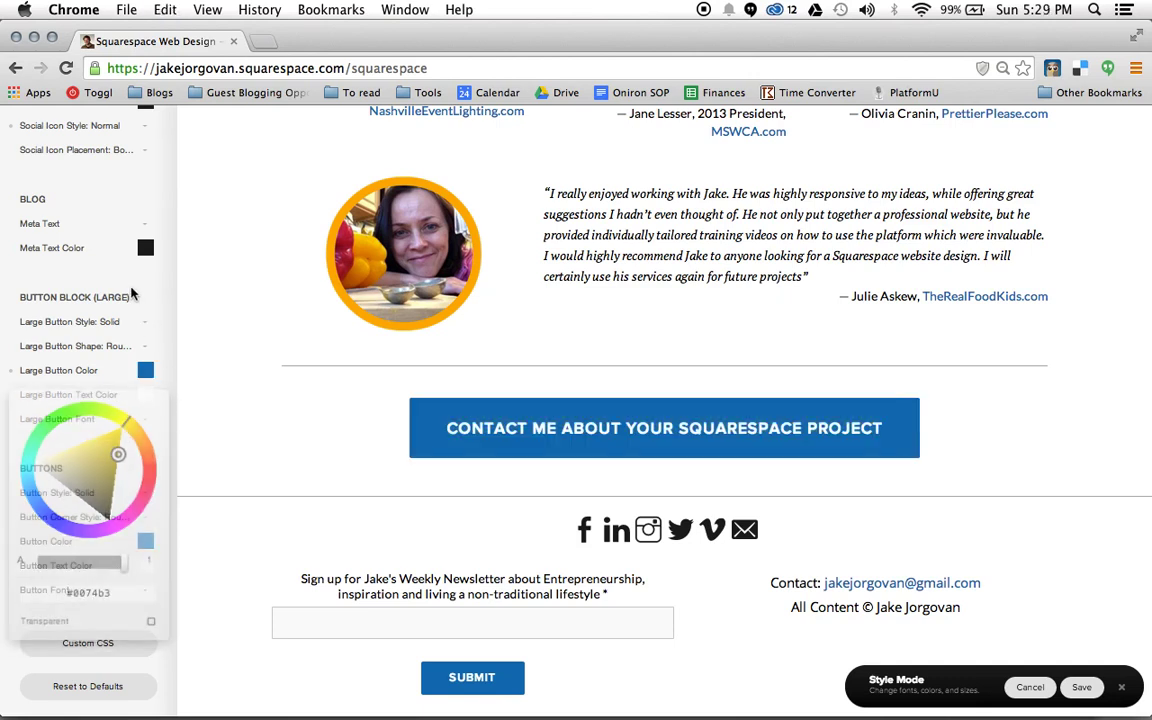
click(146, 323)
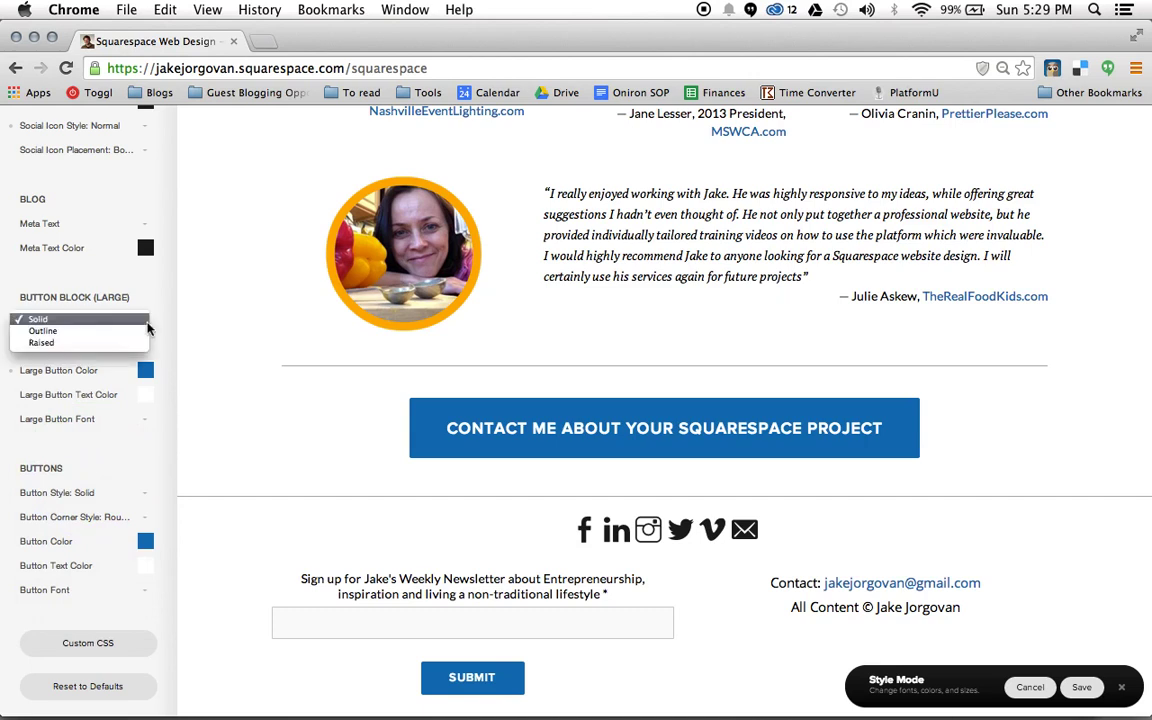
click(135, 333)
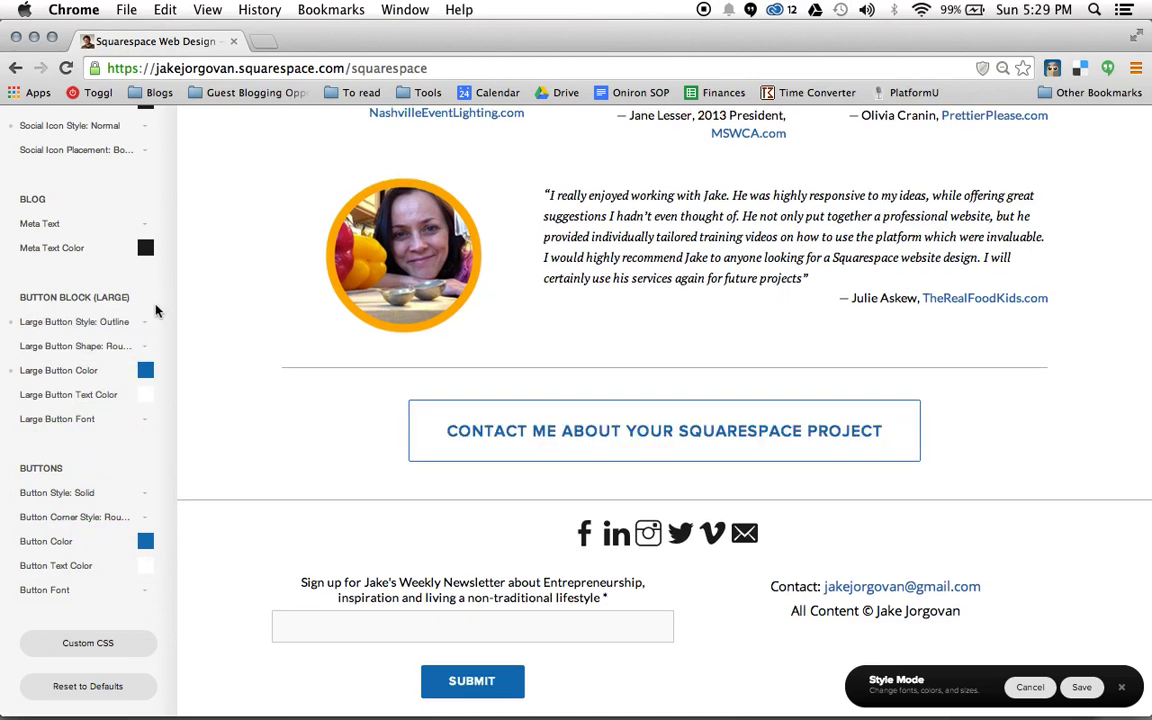
click(138, 326)
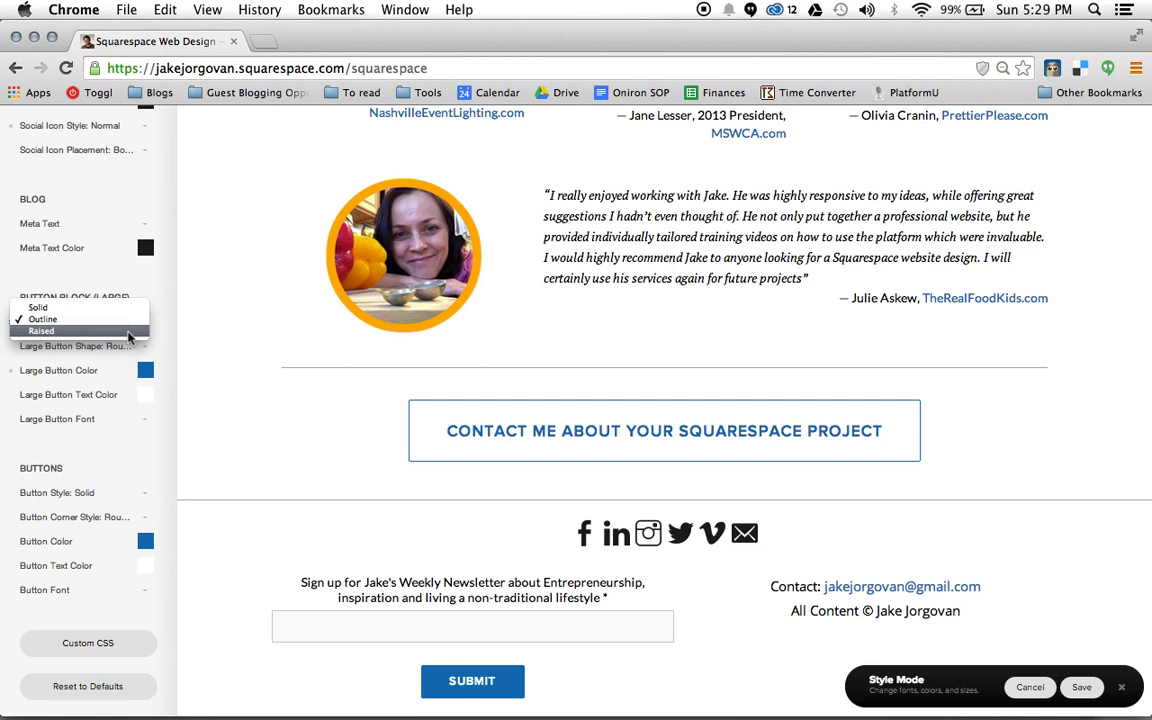
click(128, 332)
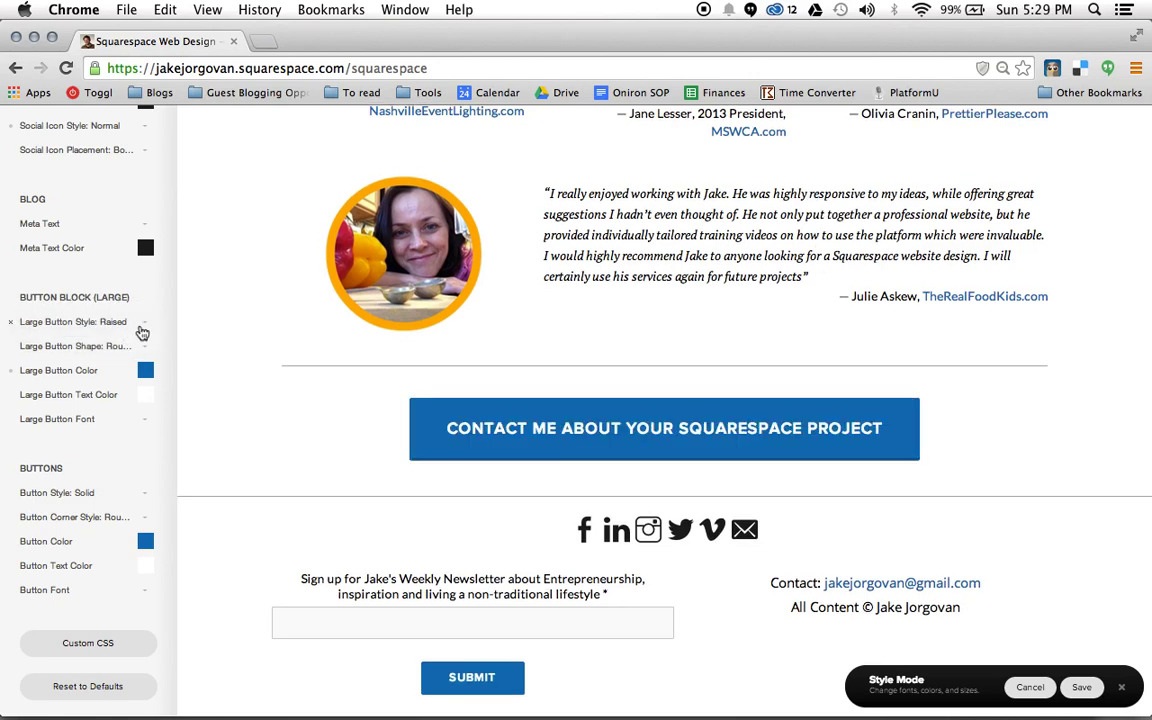
click(140, 324)
click(125, 301)
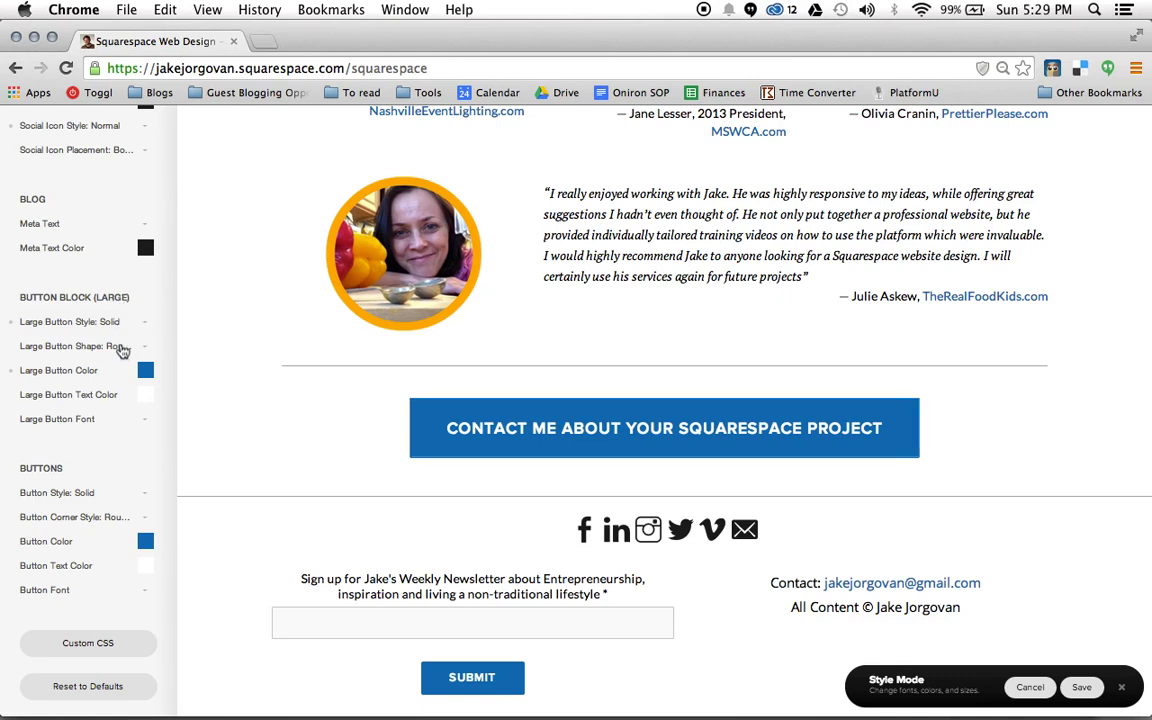
click(120, 346)
click(106, 331)
click(106, 348)
click(99, 368)
click(106, 346)
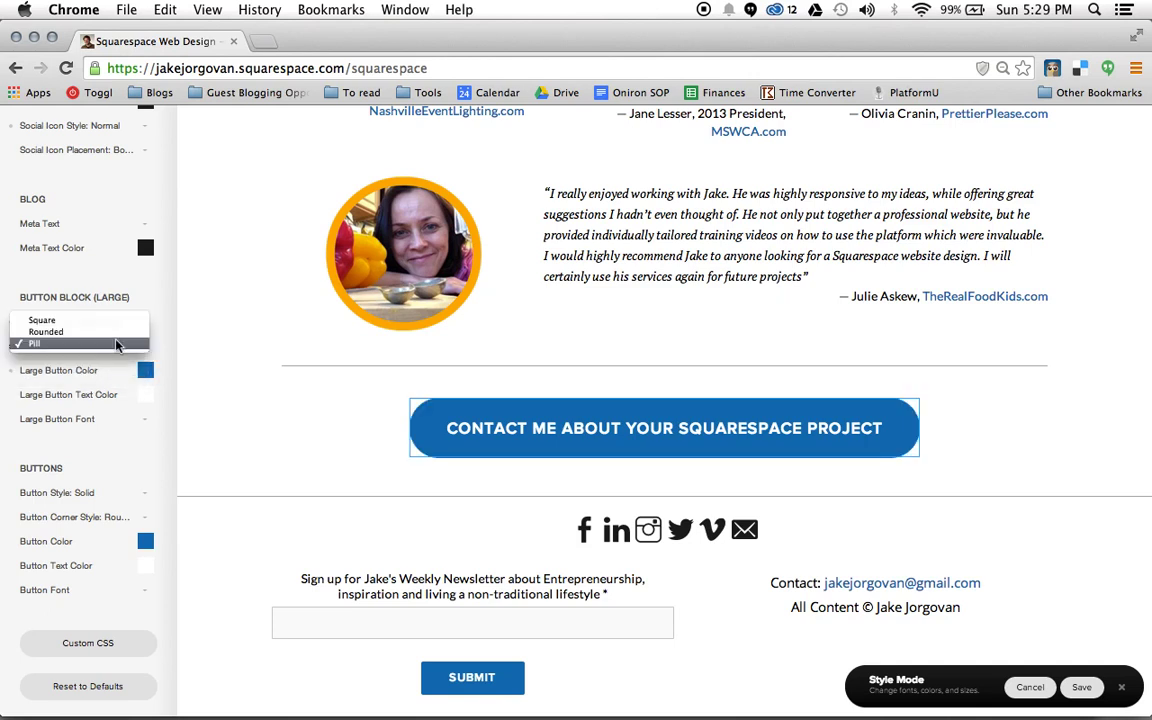
click(97, 334)
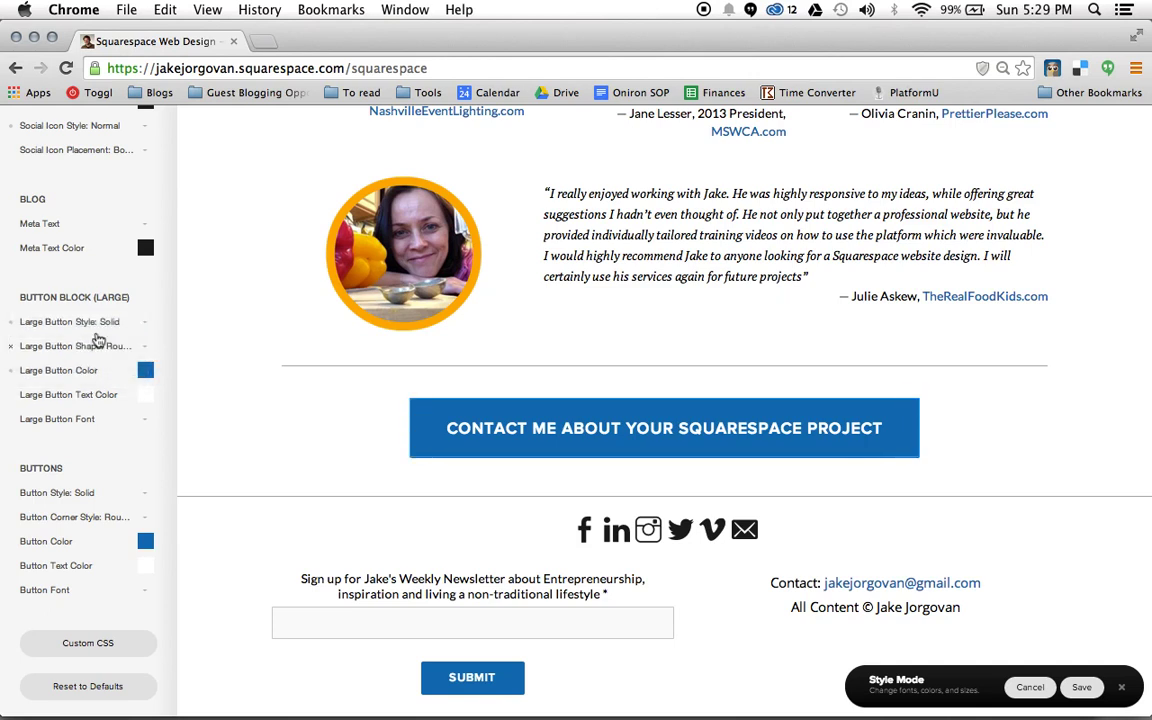
click(87, 397)
click(86, 398)
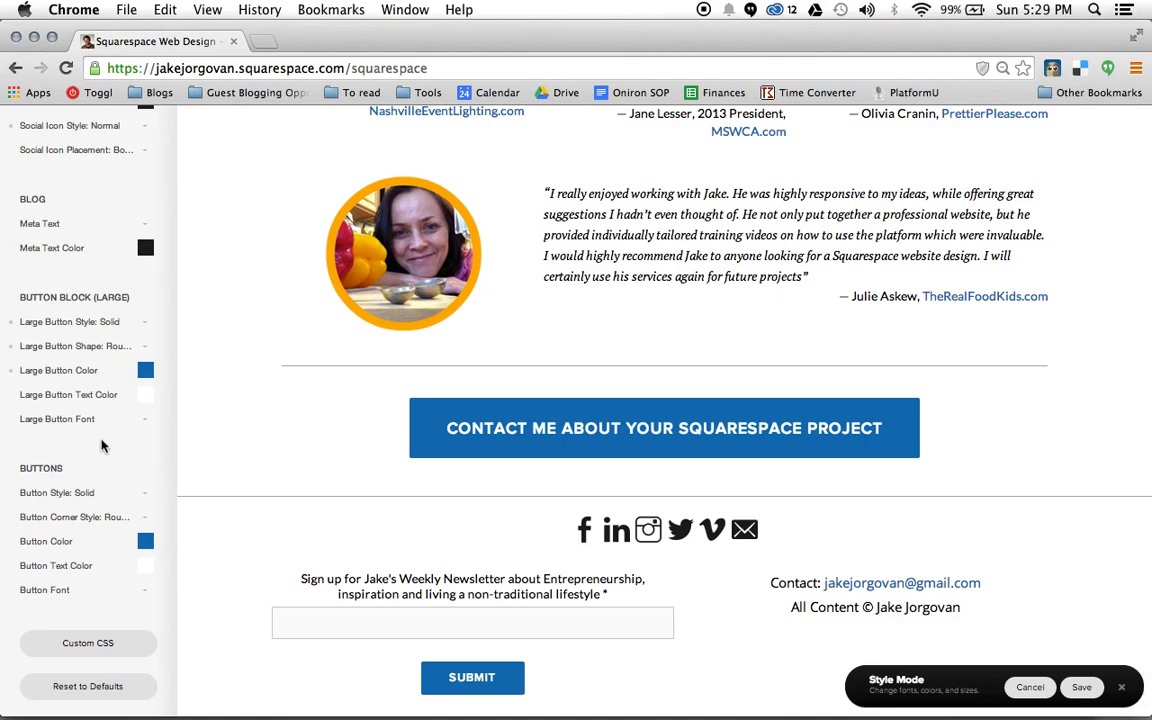
scroll(101, 445, up, 20)
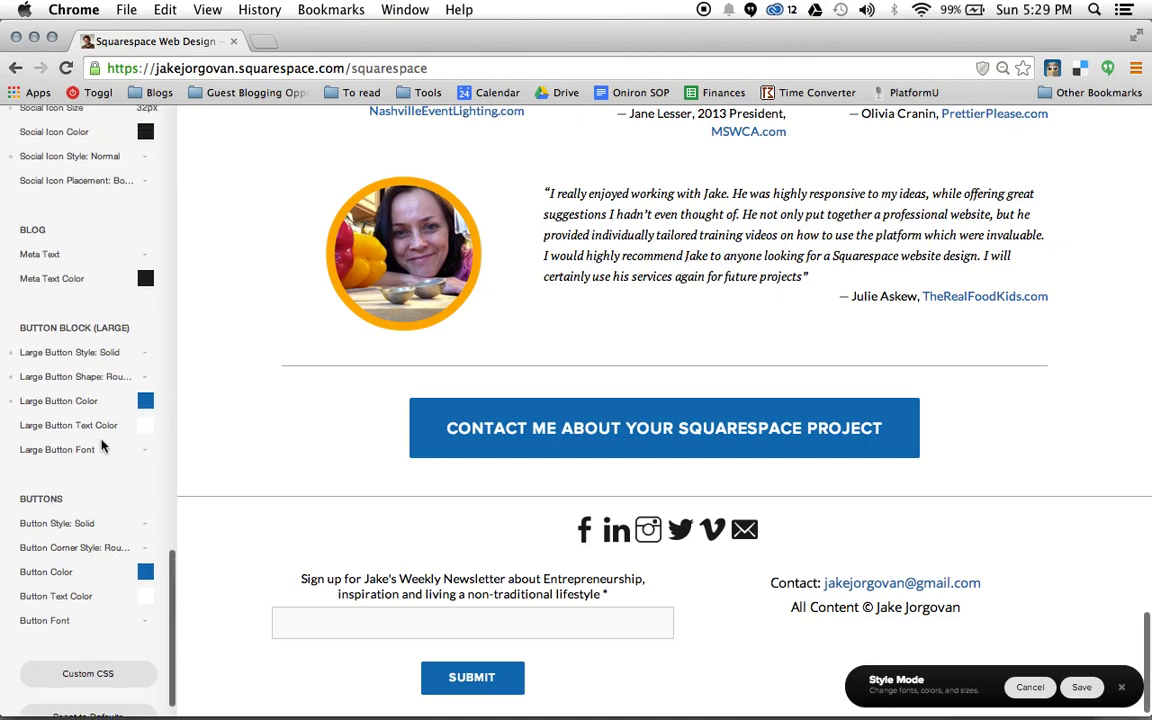
scroll(101, 445, up, 3)
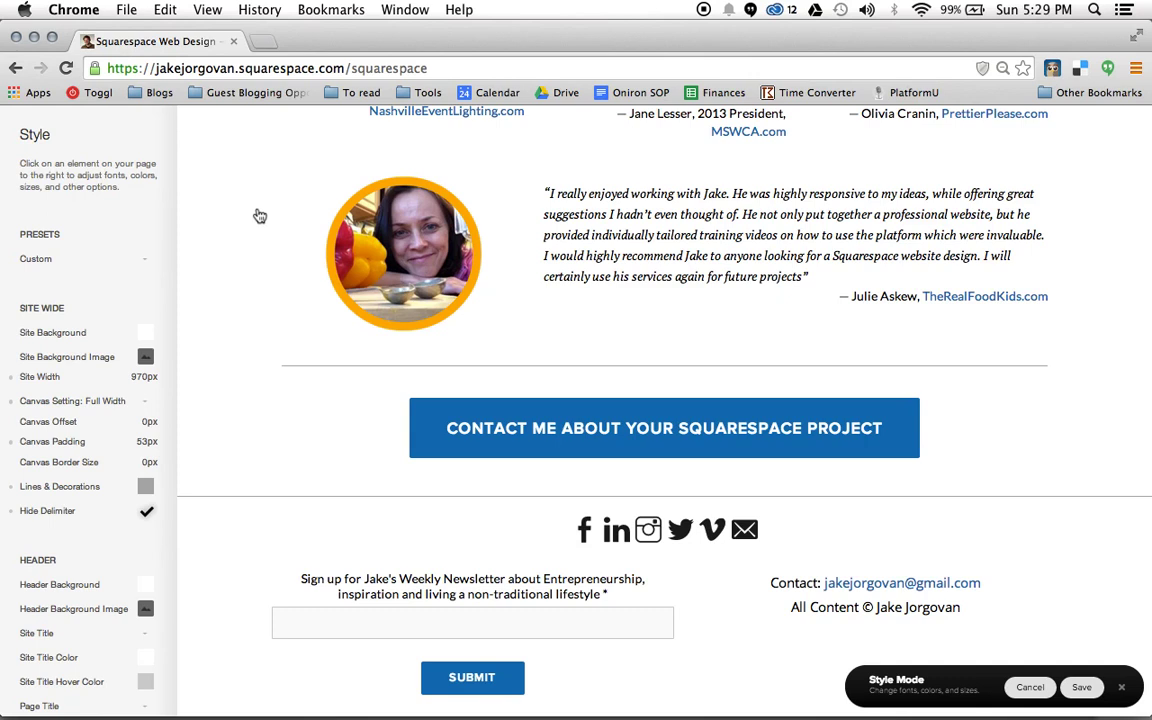
scroll(259, 216, up, 7)
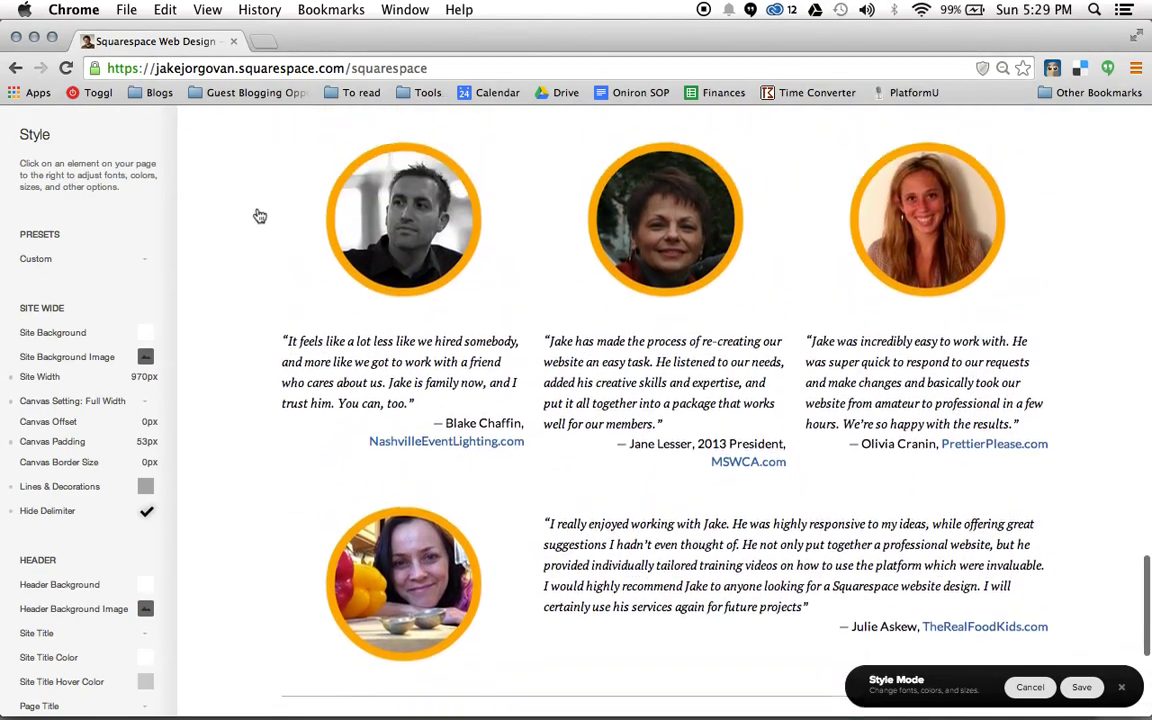
scroll(259, 216, up, 1)
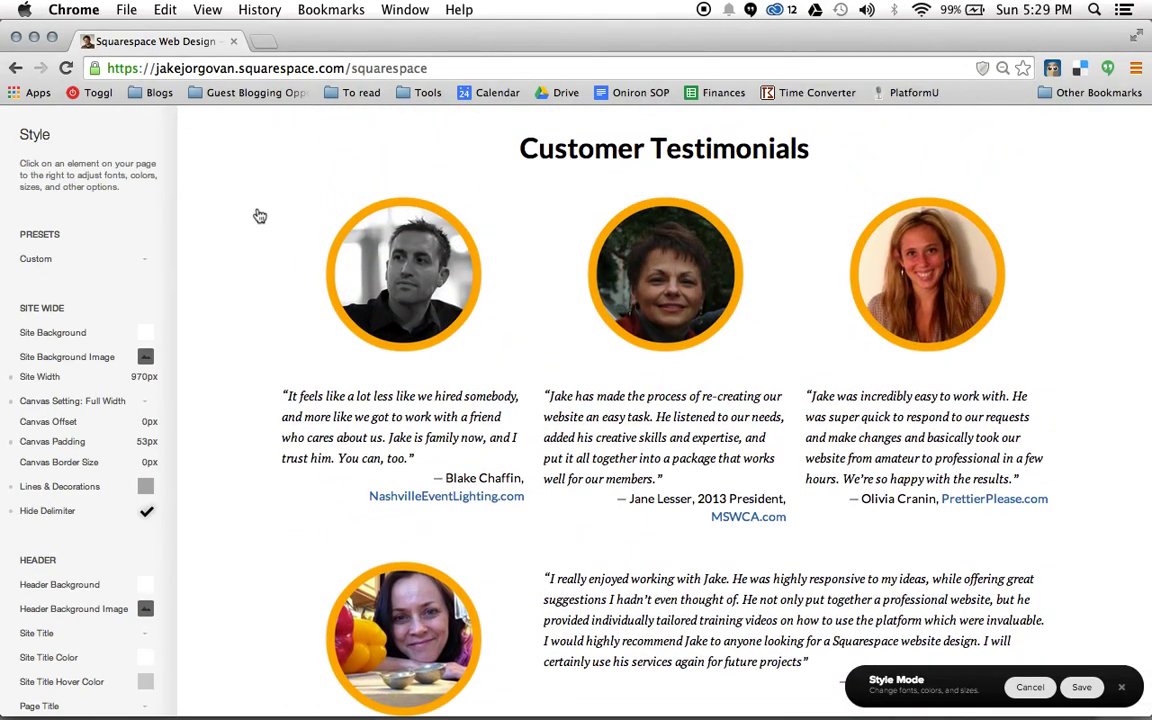